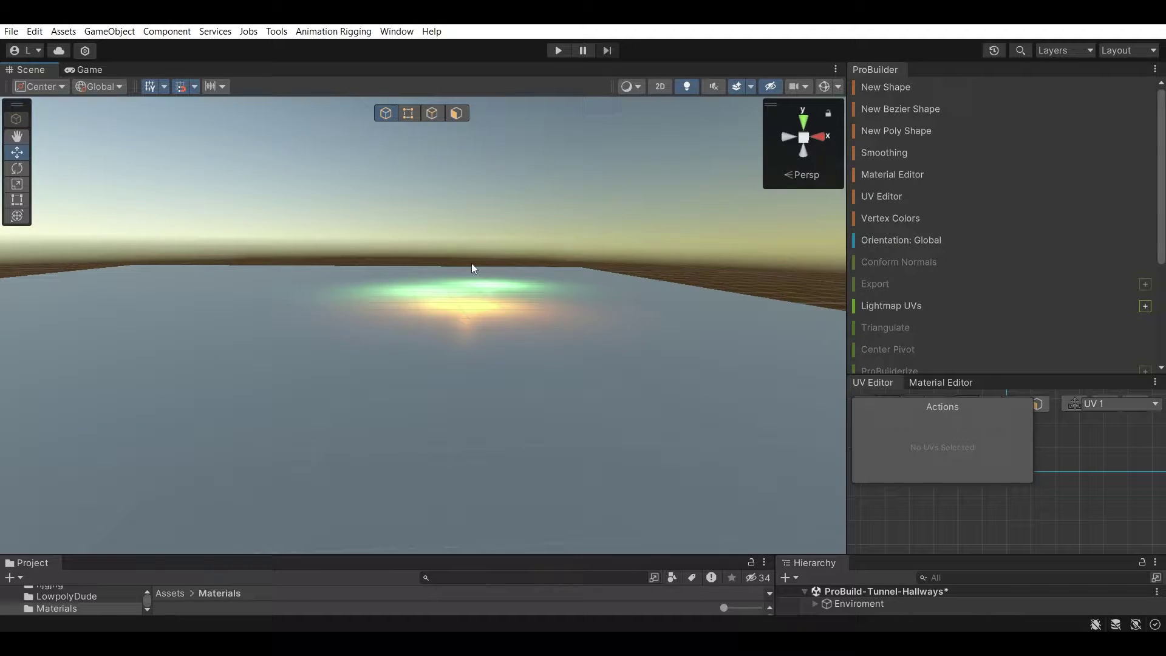
Step: Place a new arch shape sized 8 × 5 × 1 on the floor, with thickness 1, 12 sides and 180° circumference
{"action": "right_click_drag", "start_coordinate": [468, 262], "coordinate": [551, 278]}
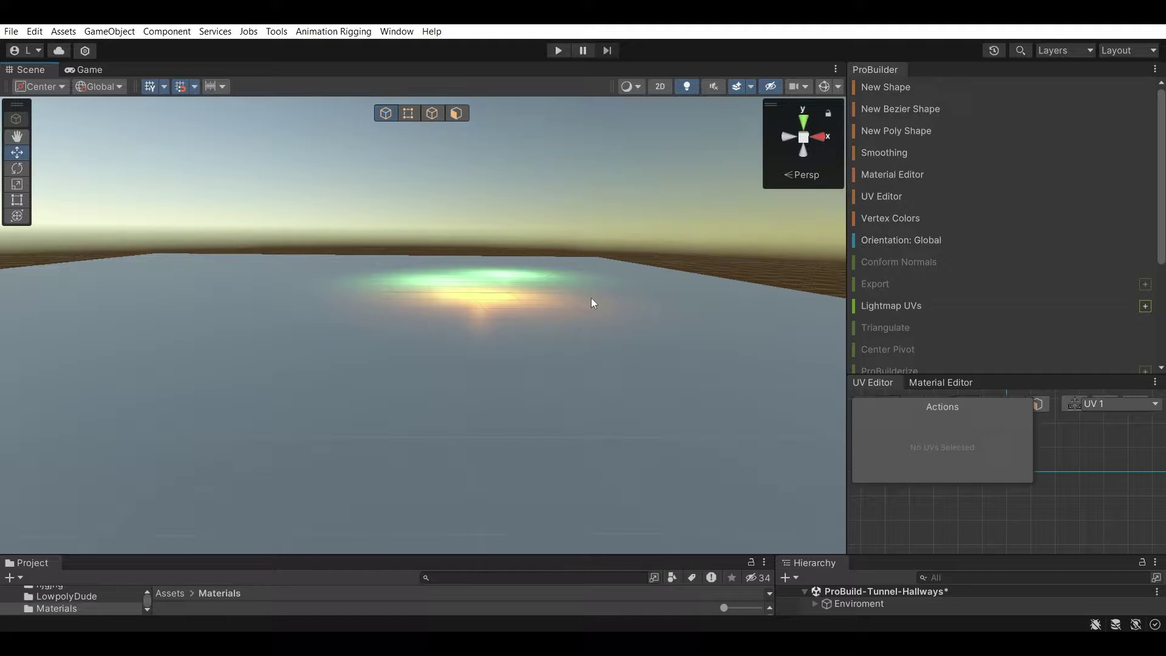
{"action": "left_click", "coordinate": [895, 87]}
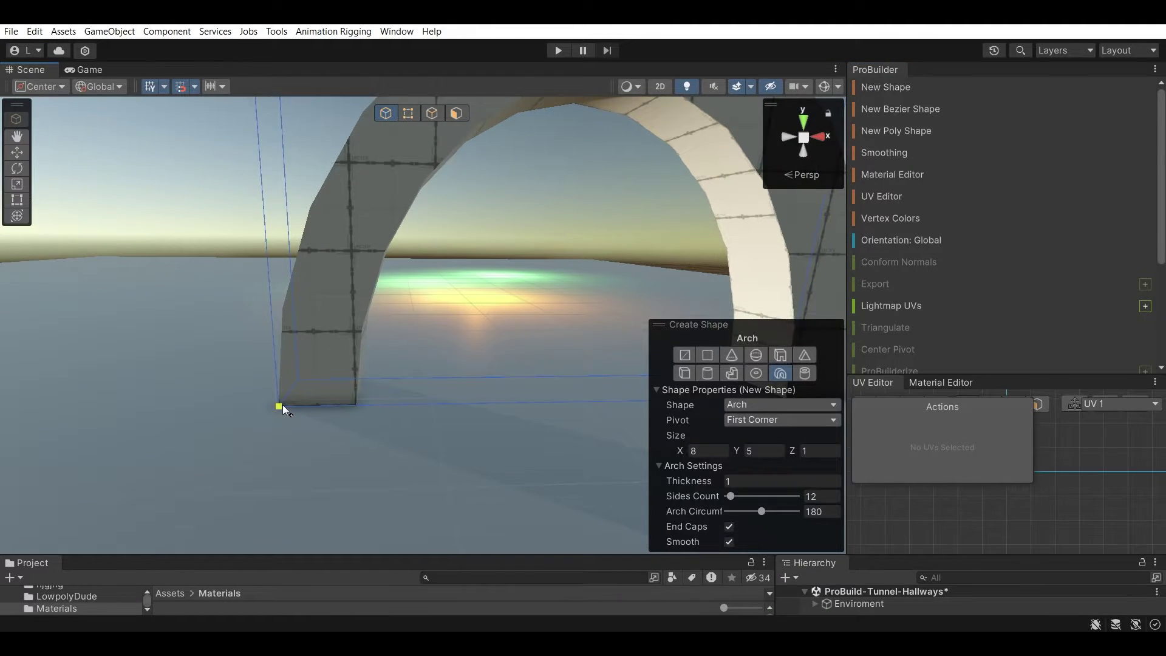
{"action": "left_click", "coordinate": [282, 404], "text": "shift"}
{"action": "right_click_drag", "start_coordinate": [360, 431], "coordinate": [340, 293]}
Step: Select all the front faces around the arch in face selection mode
{"action": "left_click", "coordinate": [457, 115]}
{"action": "left_click", "coordinate": [365, 353]}
{"action": "left_click", "coordinate": [336, 287], "text": "shift"}
{"action": "left_click", "coordinate": [353, 292]}
{"action": "left_click", "coordinate": [344, 250], "text": "shift"}
{"action": "left_click", "coordinate": [328, 209], "text": "shift"}
{"action": "left_click", "coordinate": [304, 174], "text": "shift"}
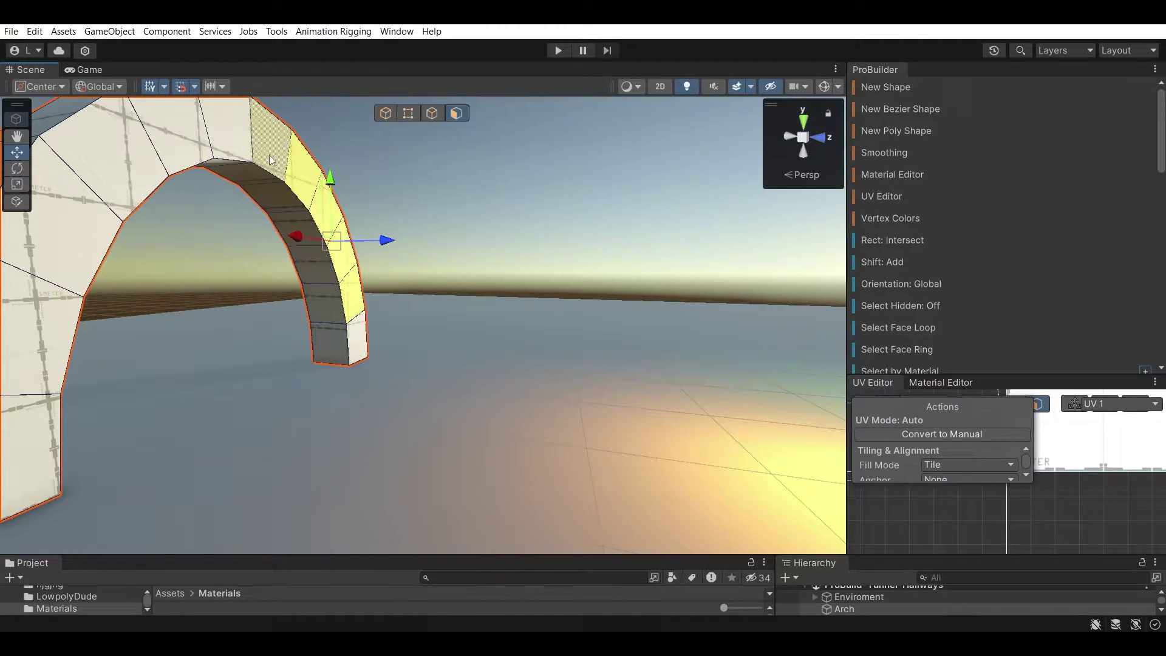
{"action": "left_click", "coordinate": [272, 147], "text": "shift"}
{"action": "left_click", "coordinate": [228, 140], "text": "shift"}
{"action": "left_click", "coordinate": [127, 171], "text": "shift"}
{"action": "left_click", "coordinate": [70, 240], "text": "shift"}
{"action": "left_click", "coordinate": [43, 334], "text": "shift"}
{"action": "left_click", "coordinate": [35, 434], "text": "shift"}
{"action": "left_click", "coordinate": [359, 346], "text": "shift"}
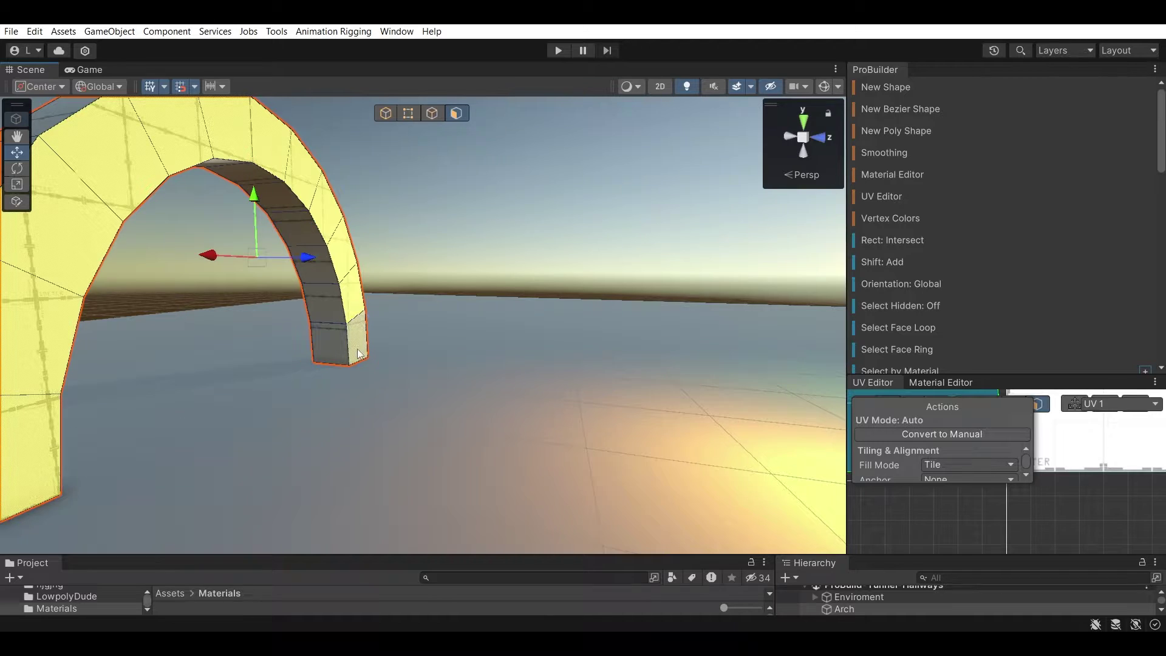
Step: Set the tool handle position to Center for the selected arch faces
{"action": "right_click_drag", "start_coordinate": [358, 349], "coordinate": [309, 317]}
{"action": "left_click_drag", "start_coordinate": [385, 297], "coordinate": [635, 348]}
{"action": "key", "text": "d"}
{"action": "right_click_drag", "start_coordinate": [635, 348], "coordinate": [628, 354]}
{"action": "left_click", "coordinate": [62, 88]}
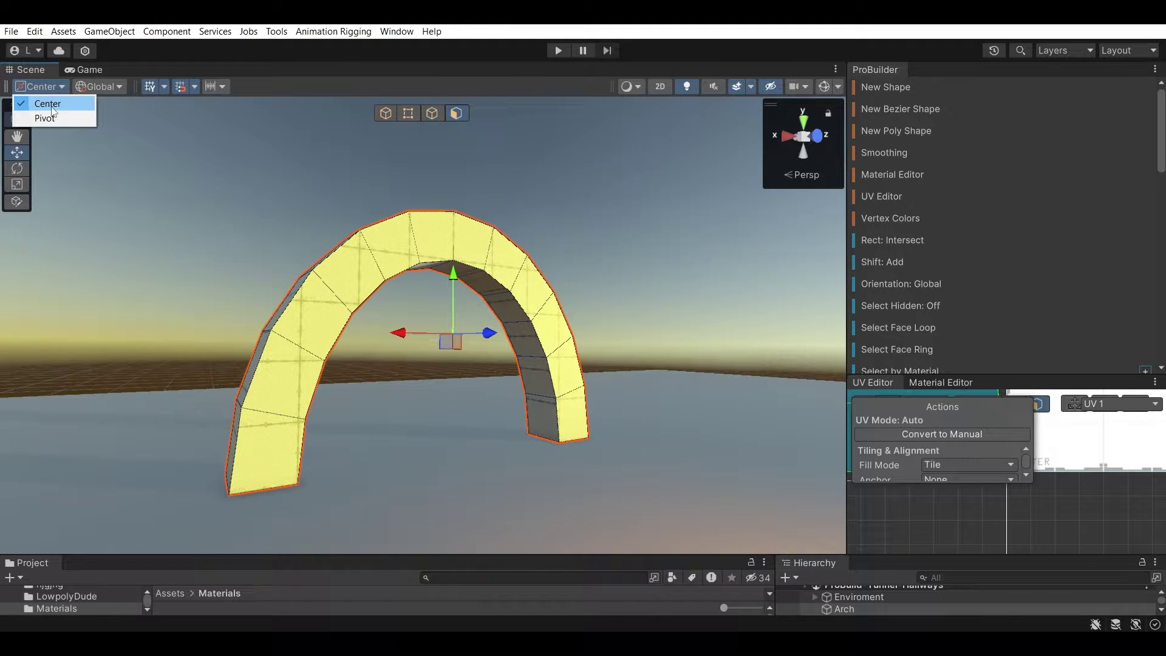
{"action": "left_click", "coordinate": [53, 104]}
{"action": "key", "text": "a"}
{"action": "right_click_drag", "start_coordinate": [468, 303], "coordinate": [666, 321]}
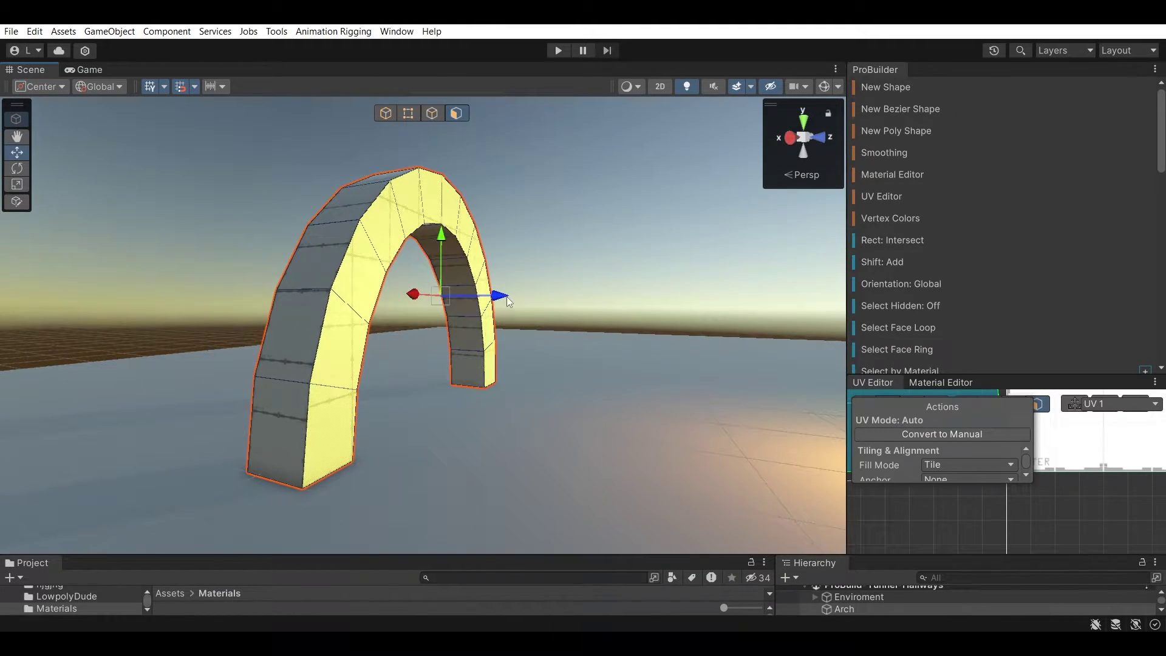
Step: Extrude the arch's front faces forward into a tunnel and rotate the end faces to begin a bend
{"action": "left_click_drag", "start_coordinate": [514, 295], "coordinate": [734, 362]}
{"action": "key", "text": "d"}
{"action": "right_click_drag", "start_coordinate": [734, 364], "coordinate": [552, 369]}
{"action": "key", "text": "s"}
{"action": "left_click_drag", "start_coordinate": [436, 267], "coordinate": [530, 314]}
{"action": "key", "text": "e"}
{"action": "left_click_drag", "start_coordinate": [470, 337], "coordinate": [524, 341]}
{"action": "key", "text": "d"}
{"action": "right_click_drag", "start_coordinate": [645, 335], "coordinate": [320, 372]}
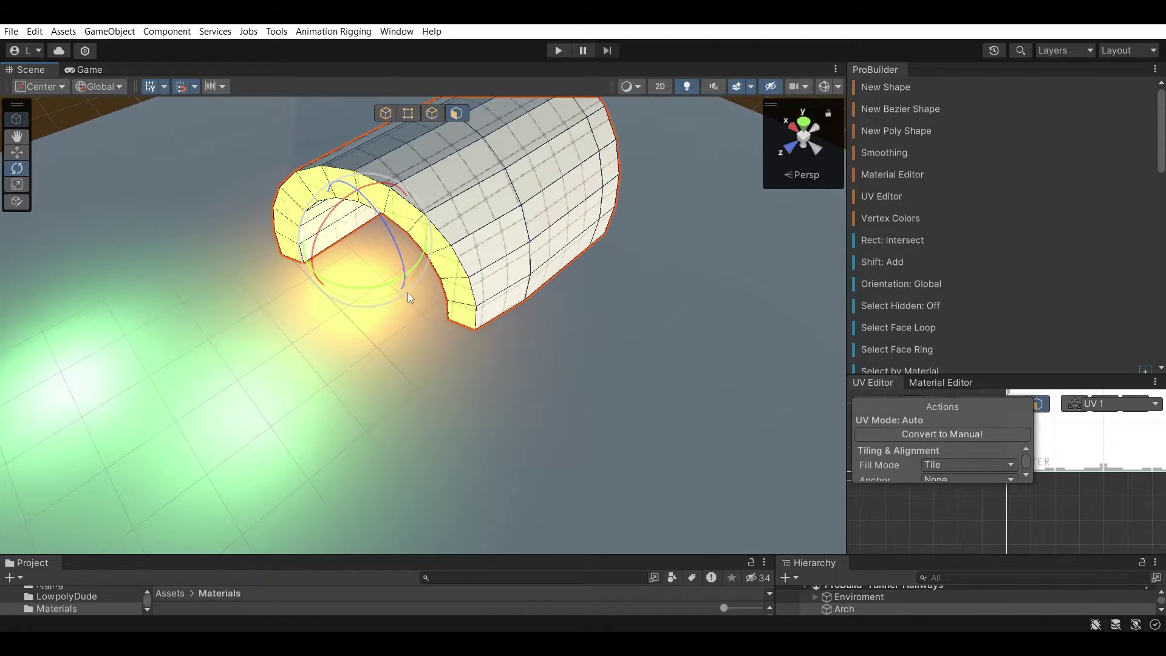
Step: Try to extrude the rotated end faces along the global axis, and undo the extrusion
{"action": "key", "text": "w"}
{"action": "left_click_drag", "start_coordinate": [316, 274], "coordinate": [202, 342], "text": "shift"}
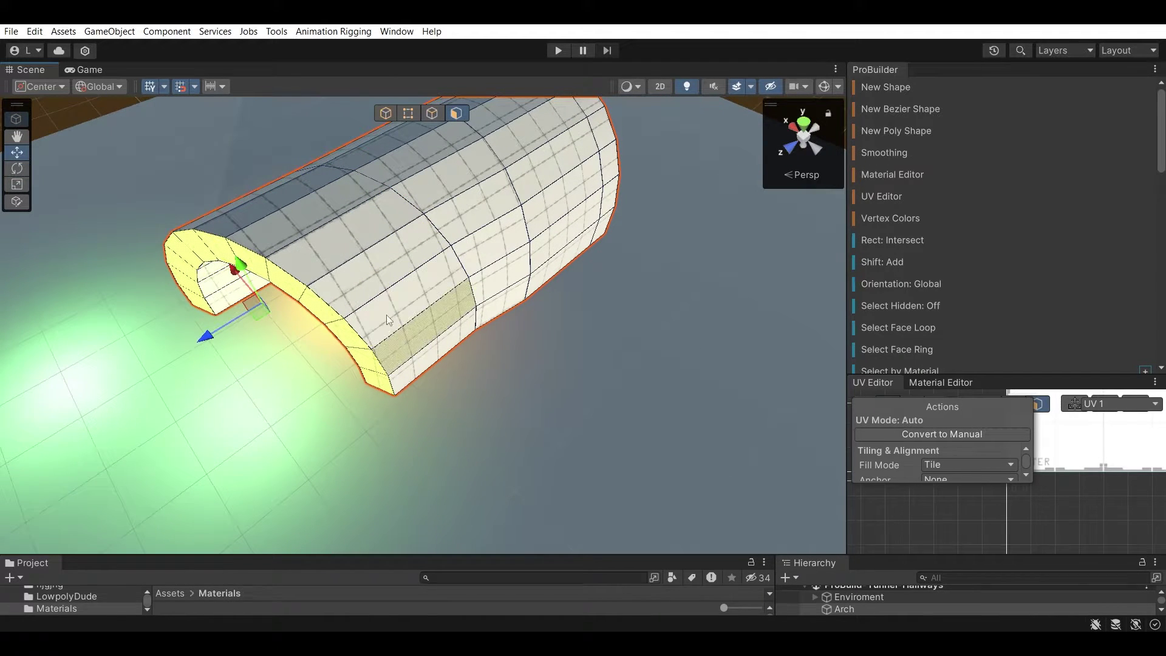
{"action": "key", "text": "ctrl+z"}
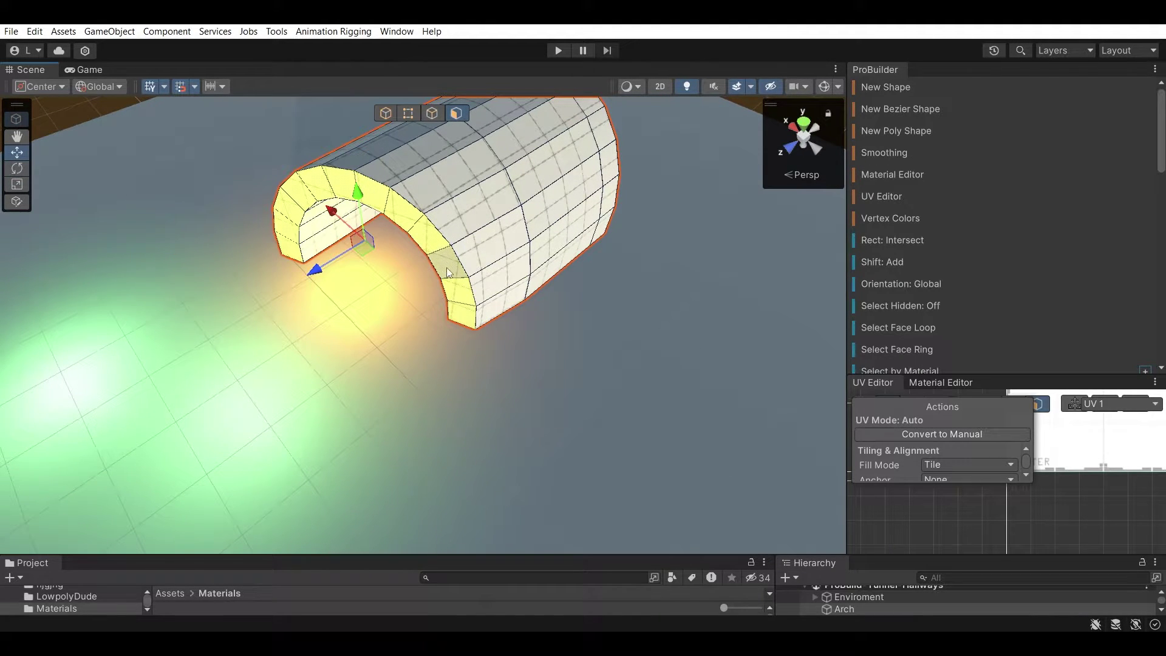
Step: Set the ProBuilder handle orientation to Normal and turn the tunnel's end faces further into the bend
{"action": "left_click", "coordinate": [911, 285]}
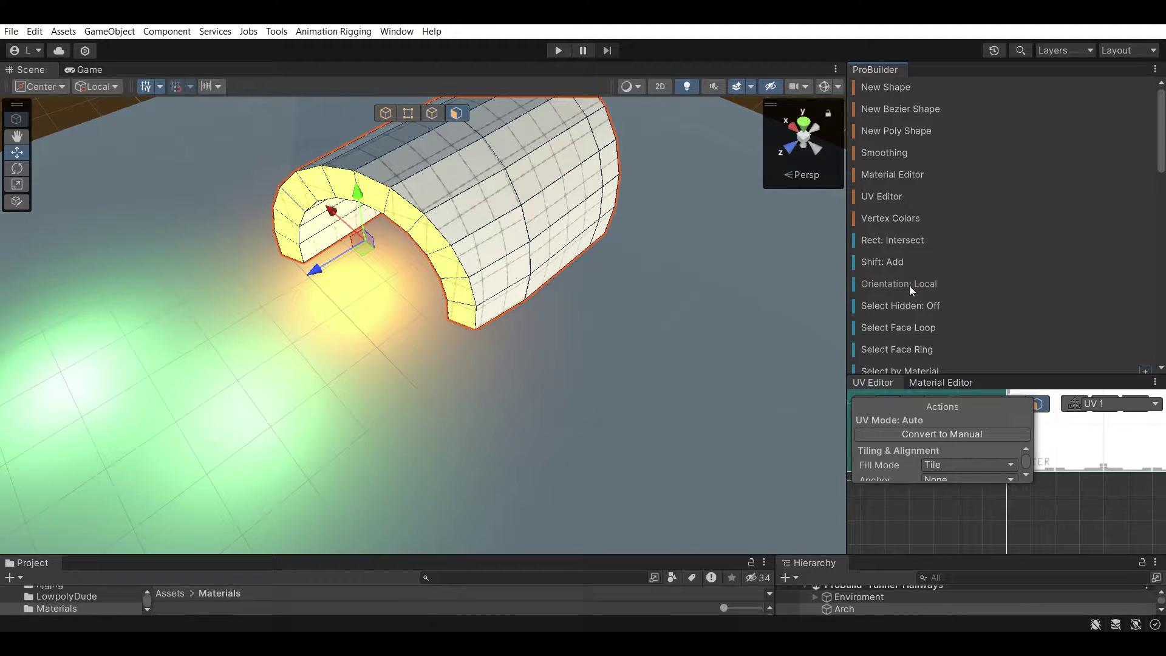
{"action": "left_click", "coordinate": [931, 288]}
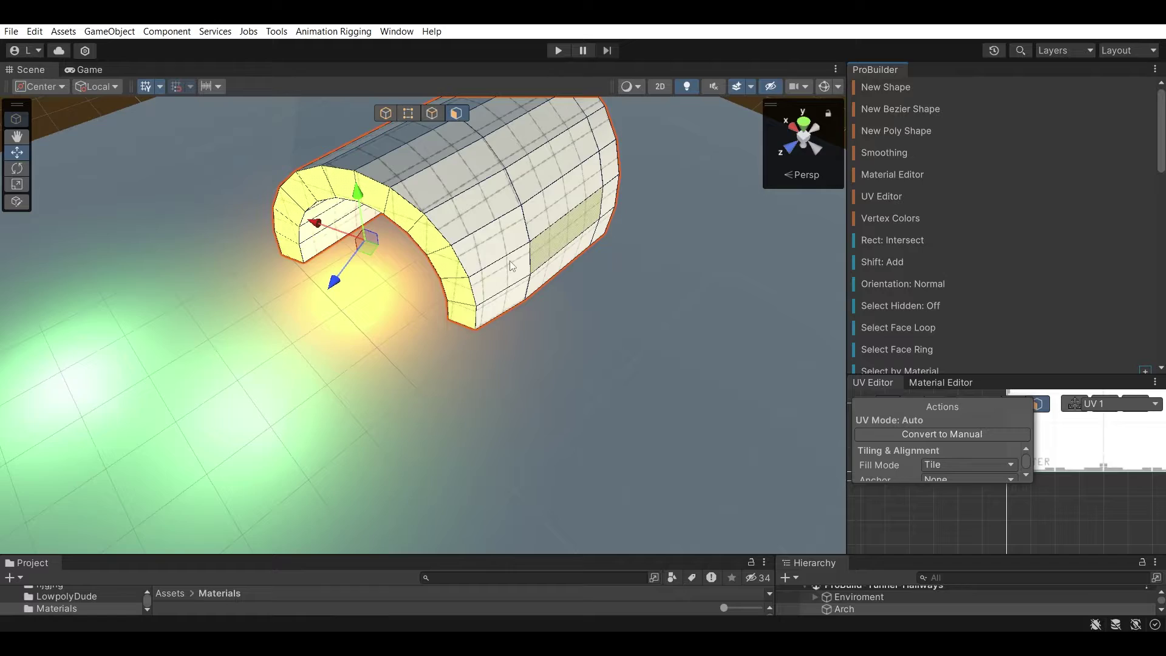
{"action": "left_click_drag", "start_coordinate": [563, 233], "coordinate": [671, 248], "text": "alt"}
{"action": "left_click_drag", "start_coordinate": [389, 260], "coordinate": [588, 398], "text": "alt"}
{"action": "key", "text": "e"}
{"action": "left_click_drag", "start_coordinate": [482, 363], "coordinate": [601, 368]}
Step: Continue the curve by repeatedly extruding and rotating the end faces, finishing with a longer straight section
{"action": "key", "text": "w"}
{"action": "key", "text": "e"}
{"action": "left_click_drag", "start_coordinate": [337, 392], "coordinate": [491, 349]}
{"action": "key", "text": "w"}
{"action": "key", "text": "e"}
{"action": "left_click_drag", "start_coordinate": [383, 387], "coordinate": [393, 391]}
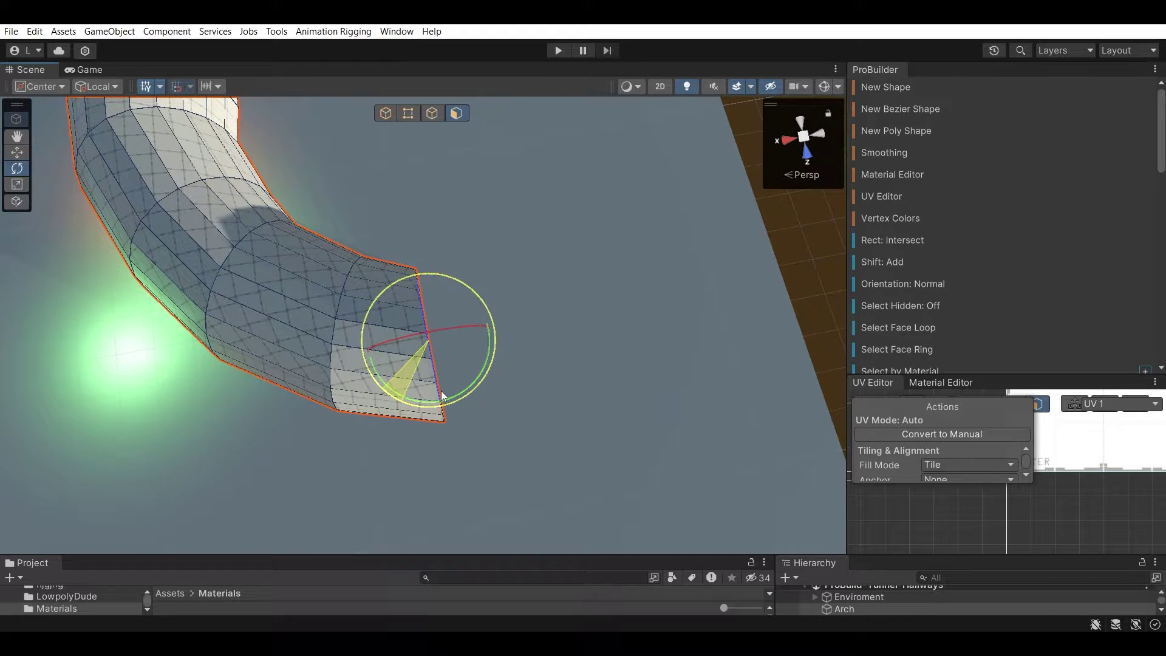
{"action": "key", "text": "w"}
{"action": "left_click_drag", "start_coordinate": [485, 331], "coordinate": [682, 299], "text": "shift"}
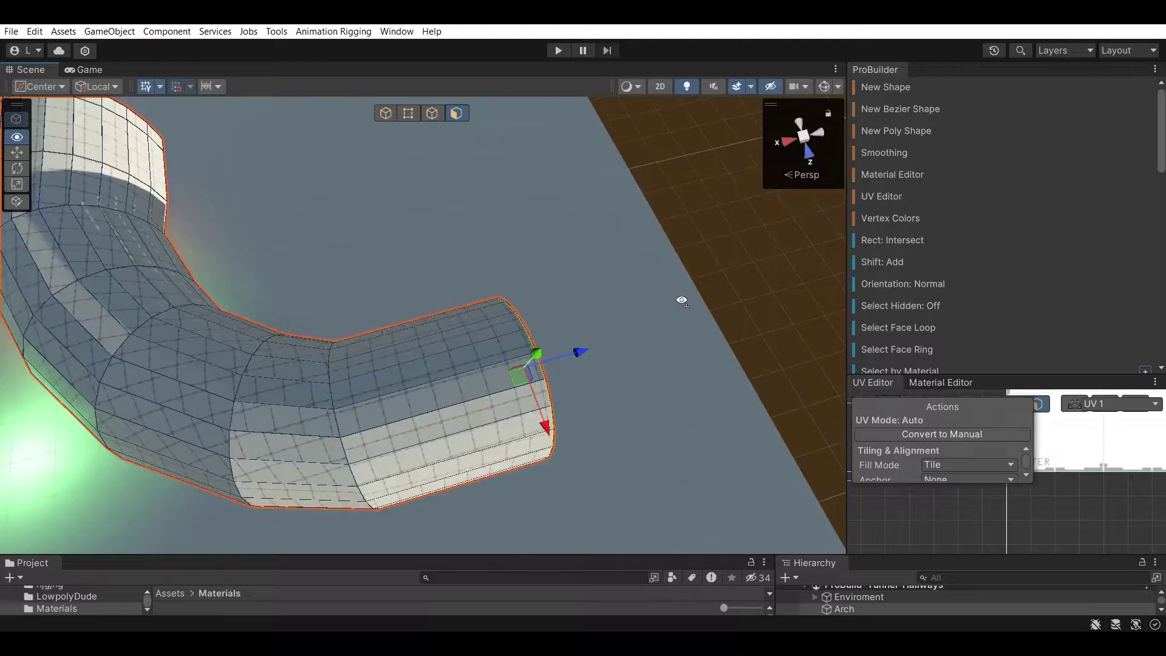
Step: Inspect the curved tunnel's interior and both ends, and undo the stray selection changes to get the end faces back
{"action": "scroll", "coordinate": [291, 220], "scroll_direction": "up", "scroll_amount": 5}
{"action": "left_click_drag", "start_coordinate": [291, 221], "coordinate": [609, 264], "text": "alt"}
{"action": "scroll", "coordinate": [440, 253], "scroll_direction": "down", "scroll_amount": 5}
{"action": "left_click", "coordinate": [609, 264]}
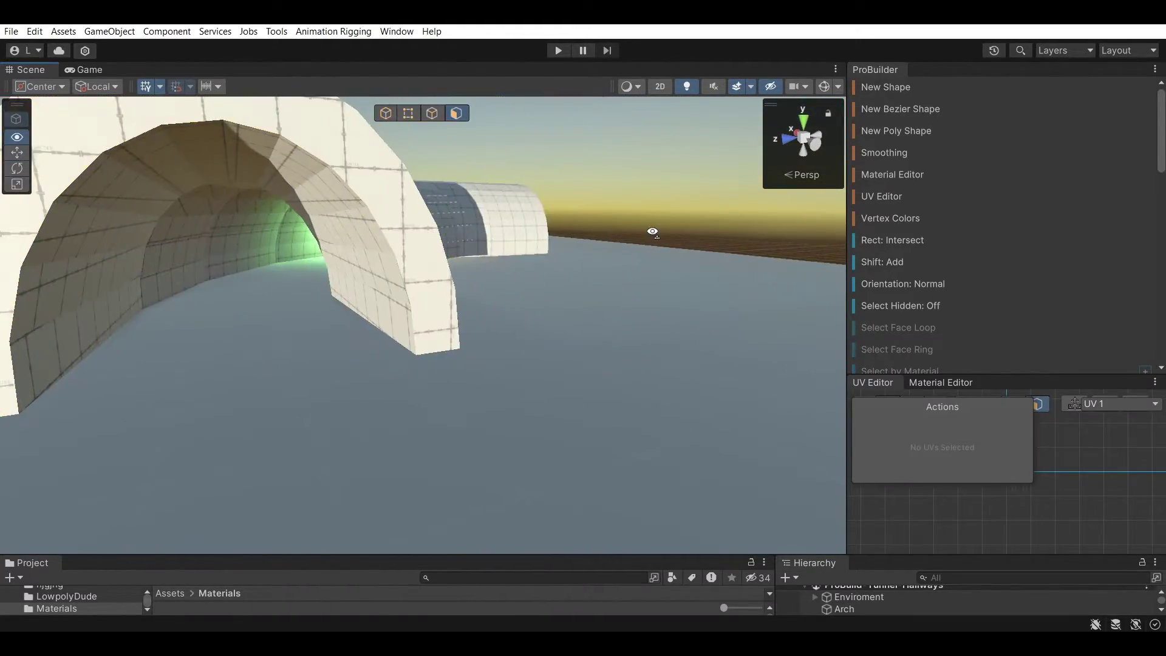
{"action": "left_click_drag", "start_coordinate": [651, 231], "coordinate": [559, 334], "text": "alt"}
{"action": "scroll", "coordinate": [727, 349], "scroll_direction": "down", "scroll_amount": 5}
{"action": "scroll", "coordinate": [559, 334], "scroll_direction": "up", "scroll_amount": 4}
{"action": "left_click", "coordinate": [427, 289]}
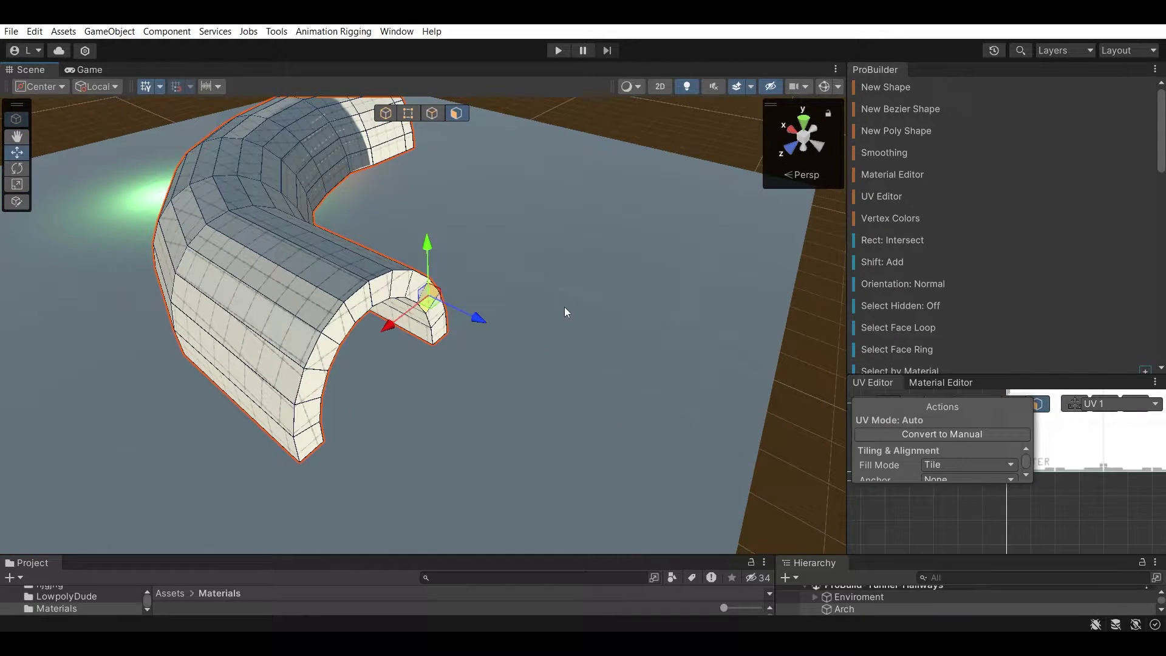
{"action": "key", "text": "ctrl+z"}
{"action": "key", "text": "ctrl+z"}
{"action": "left_click_drag", "start_coordinate": [397, 307], "coordinate": [468, 371], "text": "alt"}
Step: Set the handle orientation to Global
{"action": "scroll", "coordinate": [950, 281], "scroll_direction": "down", "scroll_amount": 10}
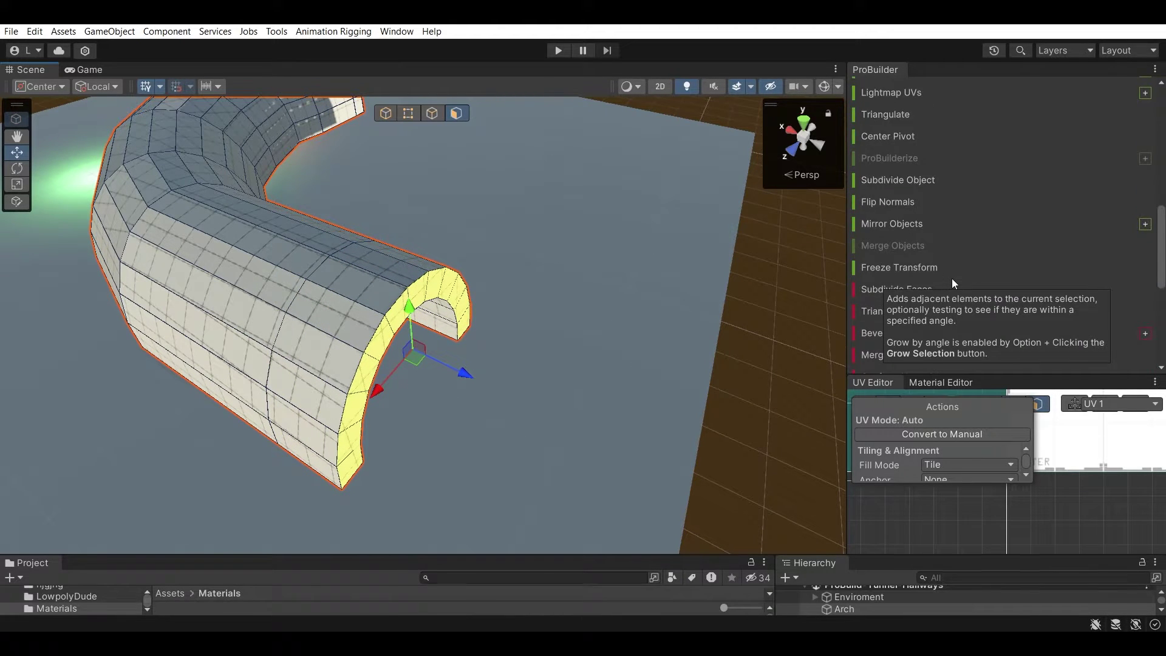
{"action": "scroll", "coordinate": [959, 281], "scroll_direction": "down", "scroll_amount": 5}
{"action": "left_click", "coordinate": [97, 86]}
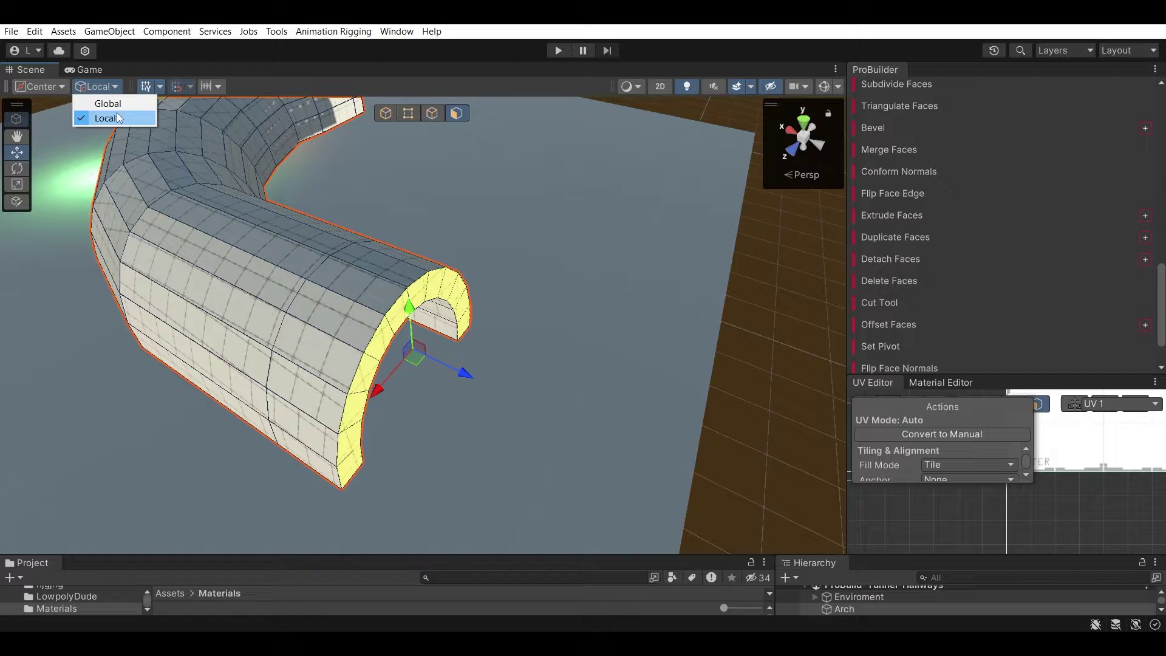
{"action": "left_click", "coordinate": [102, 100]}
{"action": "scroll", "coordinate": [953, 340], "scroll_direction": "down", "scroll_amount": 2}
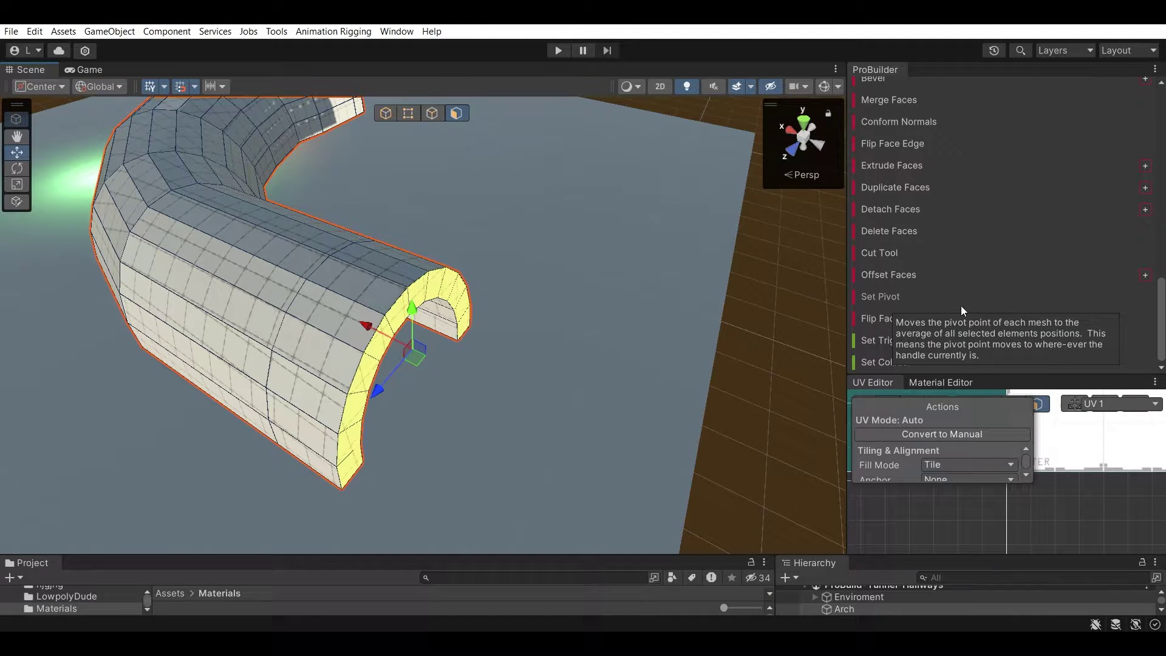
Step: Extrude the tunnel's end faces by Face Normal with a distance of 2
{"action": "left_click", "coordinate": [1145, 166]}
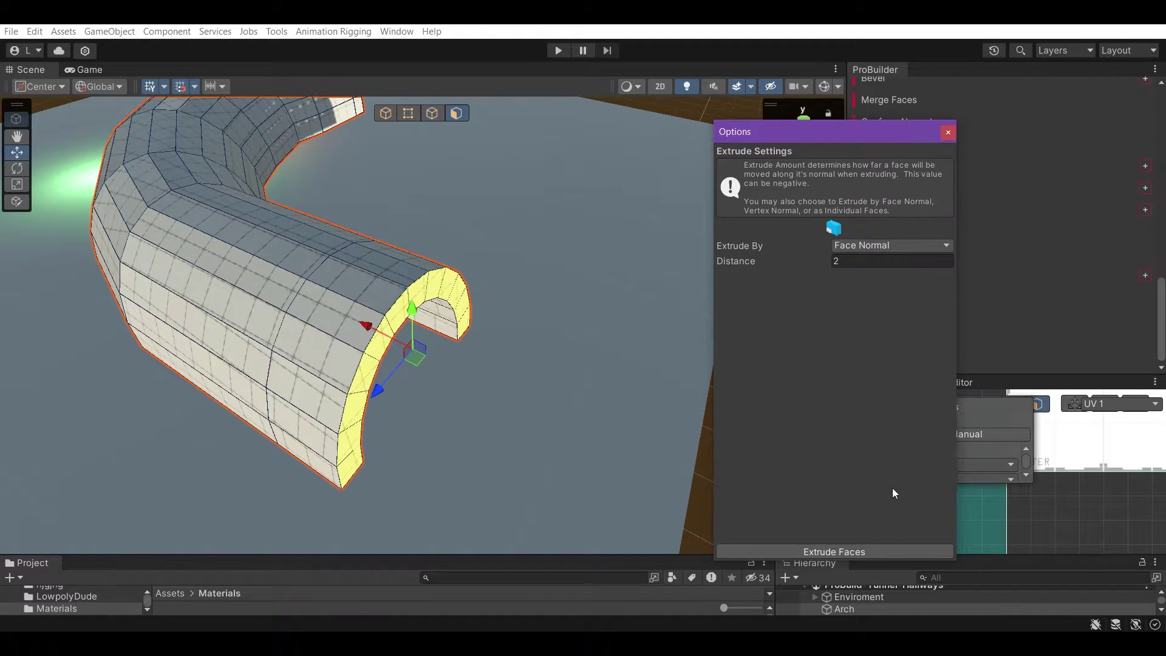
{"action": "left_click_drag", "start_coordinate": [573, 346], "coordinate": [559, 362], "text": "alt"}
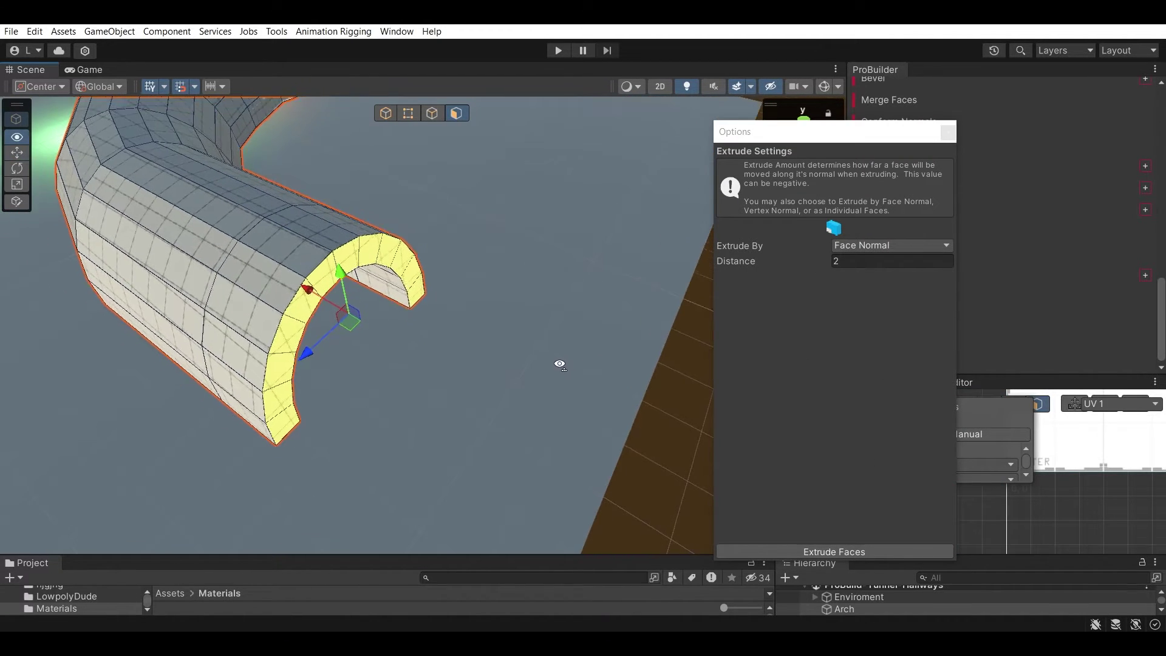
{"action": "left_click", "coordinate": [806, 553]}
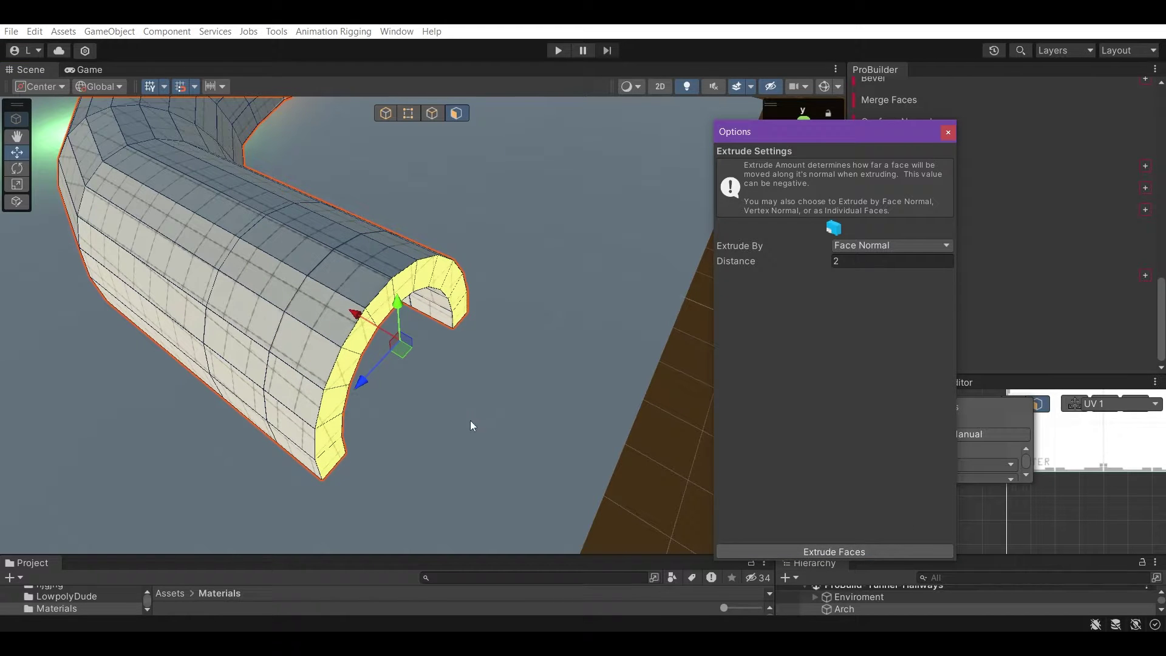
Step: Bend the tunnel into a second curve by alternately rotating its end faces and extruding them by 2
{"action": "key", "text": "e"}
{"action": "left_click_drag", "start_coordinate": [391, 388], "coordinate": [430, 377]}
{"action": "left_click", "coordinate": [883, 555]}
{"action": "left_click_drag", "start_coordinate": [552, 409], "coordinate": [495, 416], "text": "alt"}
{"action": "left_click_drag", "start_coordinate": [418, 410], "coordinate": [633, 431]}
{"action": "left_click", "coordinate": [780, 552]}
{"action": "left_click", "coordinate": [783, 551]}
{"action": "left_click", "coordinate": [792, 550]}
{"action": "left_click_drag", "start_coordinate": [558, 365], "coordinate": [613, 385]}
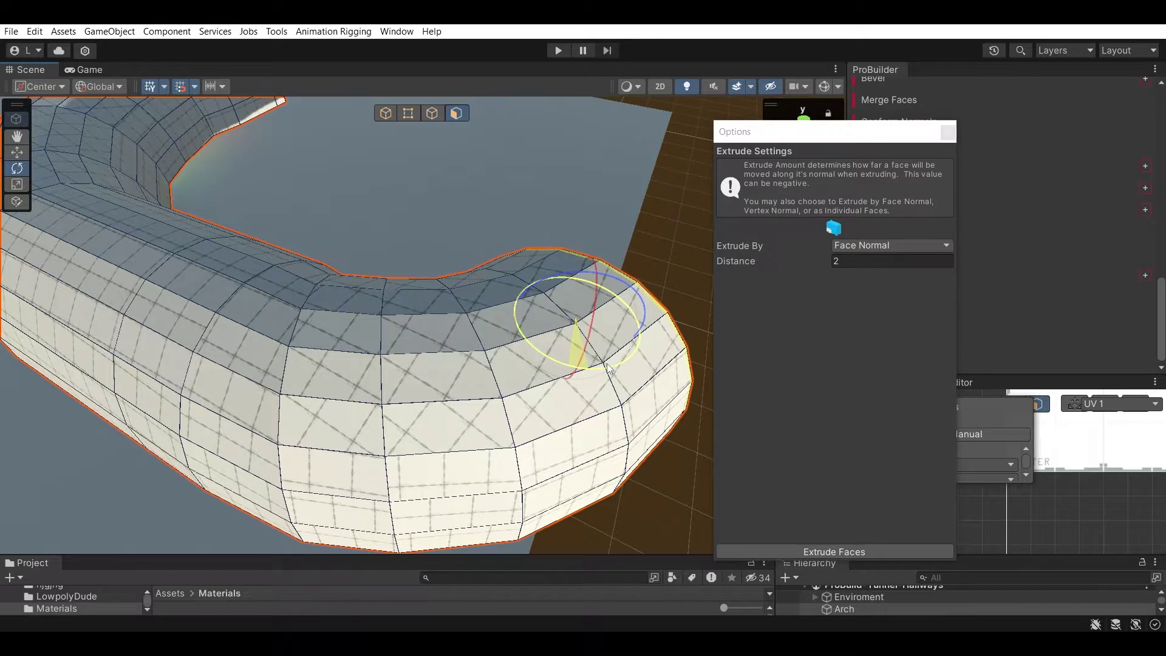
Step: Lengthen the second curve with further end-face extrusions of 2 and a slight rotation, and return to the Move tool
{"action": "left_click", "coordinate": [865, 553]}
{"action": "left_click_drag", "start_coordinate": [376, 262], "coordinate": [613, 303], "text": "alt"}
{"action": "left_click_drag", "start_coordinate": [894, 385], "coordinate": [698, 455], "text": "alt"}
{"action": "left_click", "coordinate": [796, 551]}
{"action": "left_click_drag", "start_coordinate": [459, 263], "coordinate": [480, 265]}
{"action": "left_click", "coordinate": [799, 549]}
{"action": "key", "text": "w"}
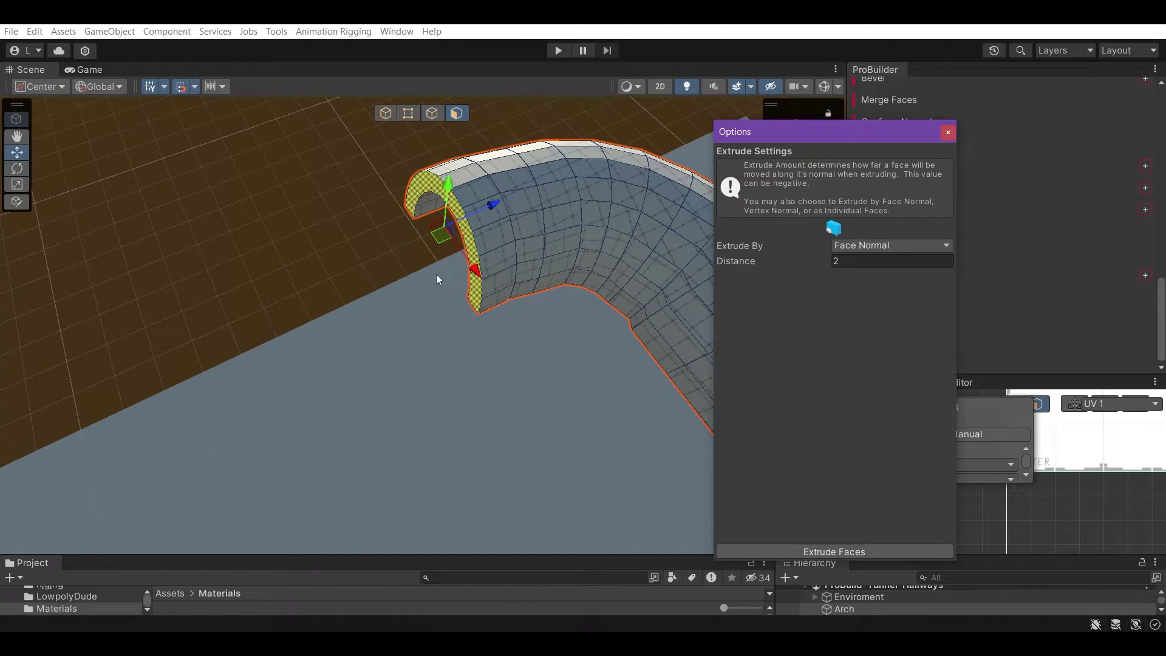
Step: Examine the finished tunnel from outside and from within its interior
{"action": "left_click_drag", "start_coordinate": [498, 206], "coordinate": [465, 360], "text": "alt"}
{"action": "right_click_drag", "start_coordinate": [465, 359], "coordinate": [530, 331]}
{"action": "scroll", "coordinate": [482, 201], "scroll_direction": "up", "scroll_amount": 4}
{"action": "right_click_drag", "start_coordinate": [483, 201], "coordinate": [620, 262]}
{"action": "left_click_drag", "start_coordinate": [620, 264], "coordinate": [357, 344], "text": "alt"}
{"action": "right_click_drag", "start_coordinate": [357, 344], "coordinate": [360, 344]}
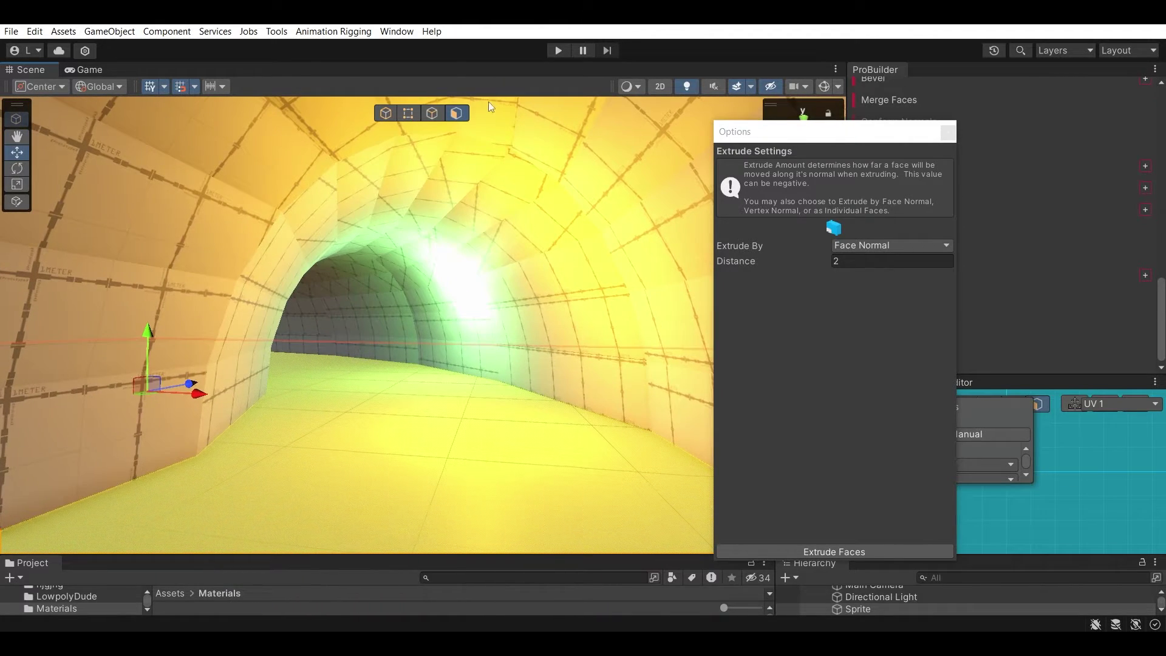
Step: Close the extrude options, select all the tunnel's faces and open the UV Editor
{"action": "left_click", "coordinate": [950, 136]}
{"action": "left_click", "coordinate": [948, 132]}
{"action": "scroll", "coordinate": [122, 191], "scroll_direction": "up", "scroll_amount": 3}
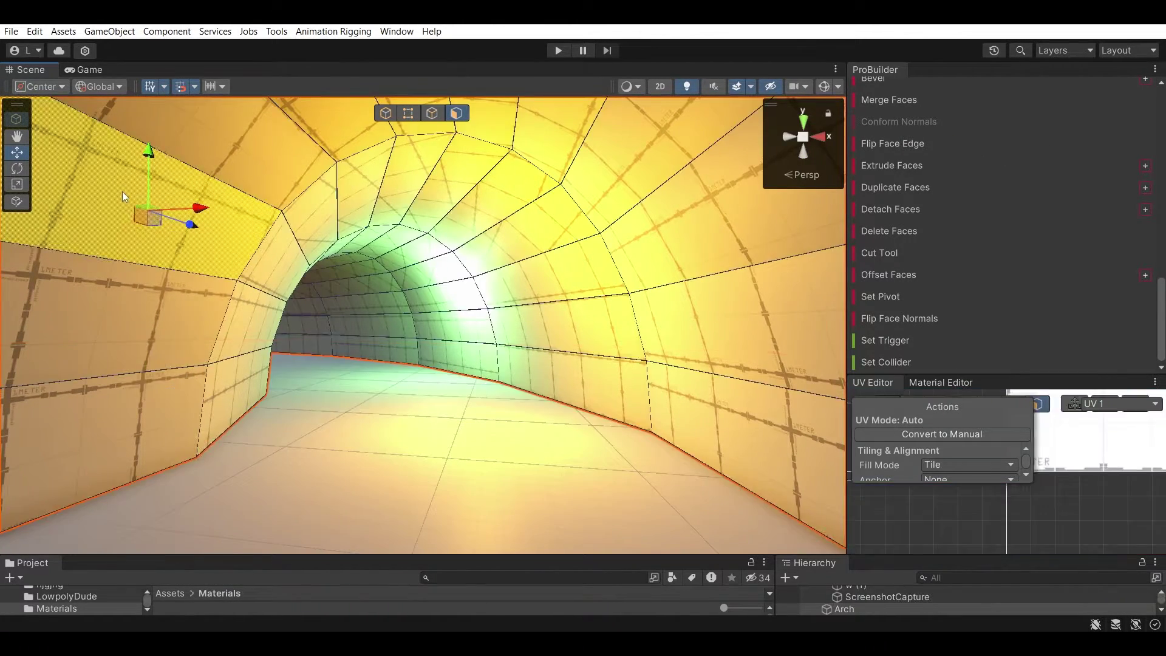
{"action": "scroll", "coordinate": [393, 243], "scroll_direction": "down", "scroll_amount": 3}
{"action": "scroll", "coordinate": [910, 178], "scroll_direction": "up", "scroll_amount": 10}
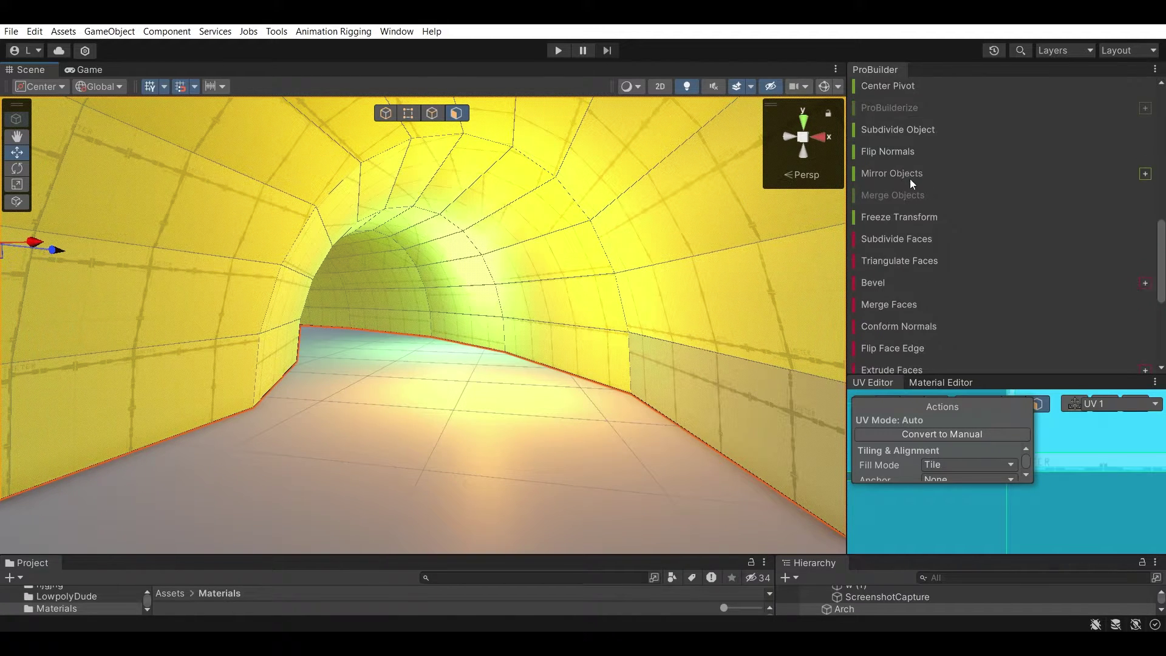
{"action": "left_click", "coordinate": [881, 196]}
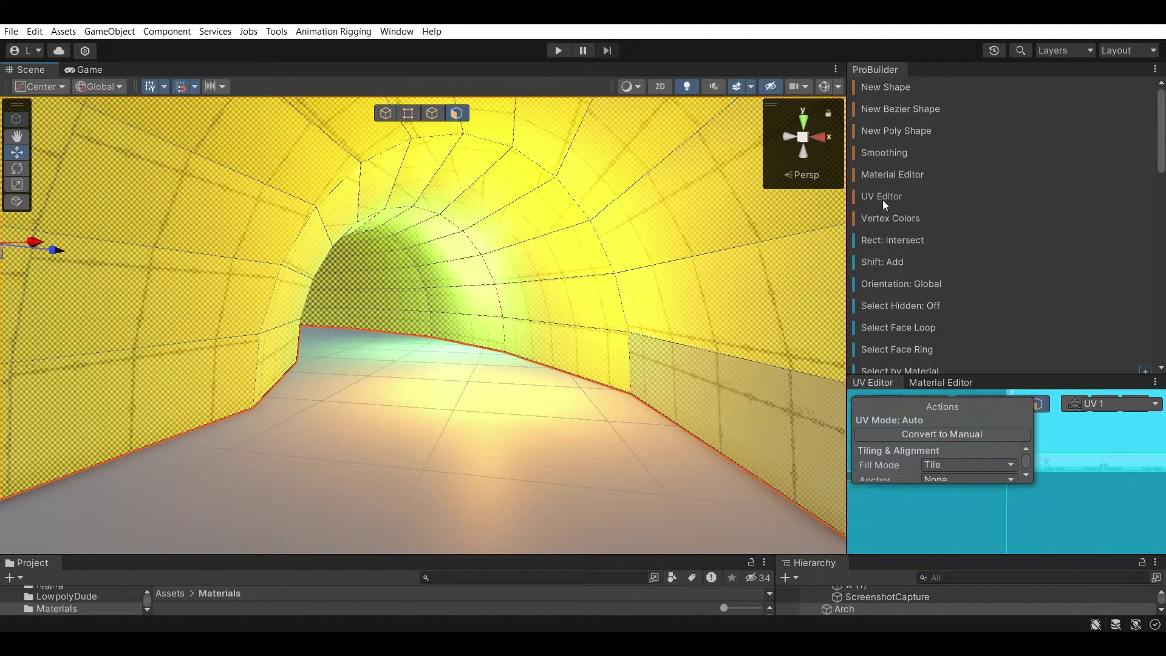
Step: Convert the tunnel faces' UVs to manual mode and project them as planar, followed by box projection
{"action": "left_click", "coordinate": [945, 436]}
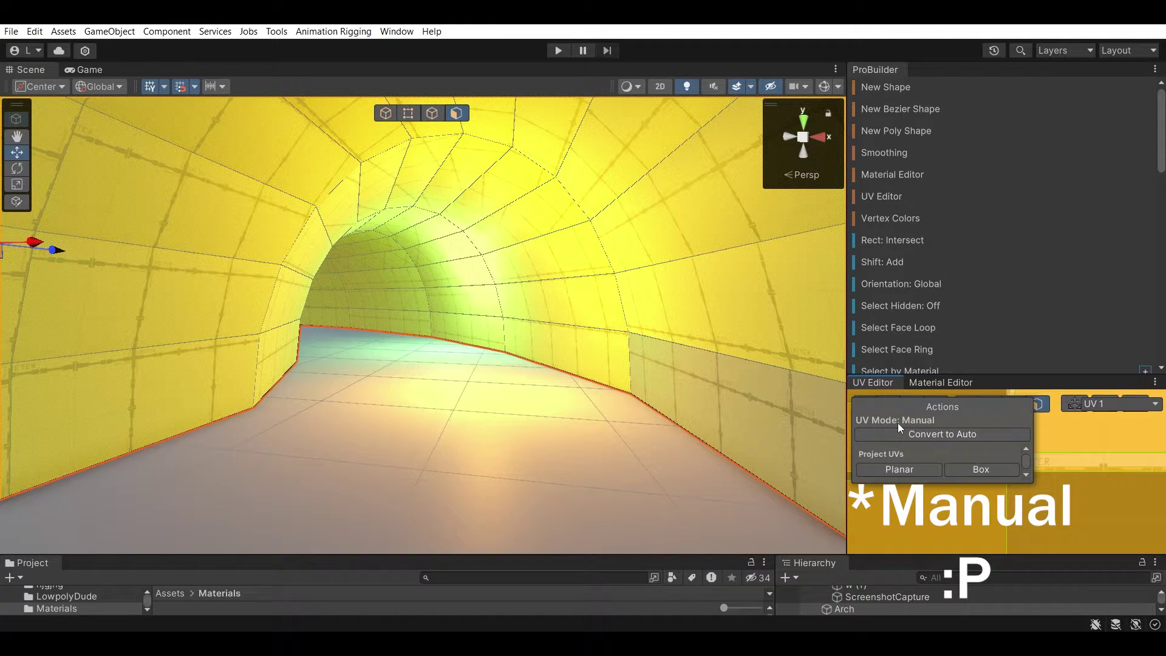
{"action": "left_click", "coordinate": [903, 469]}
{"action": "right_click_drag", "start_coordinate": [659, 352], "coordinate": [371, 321]}
{"action": "key", "text": "w"}
{"action": "left_click", "coordinate": [981, 469]}
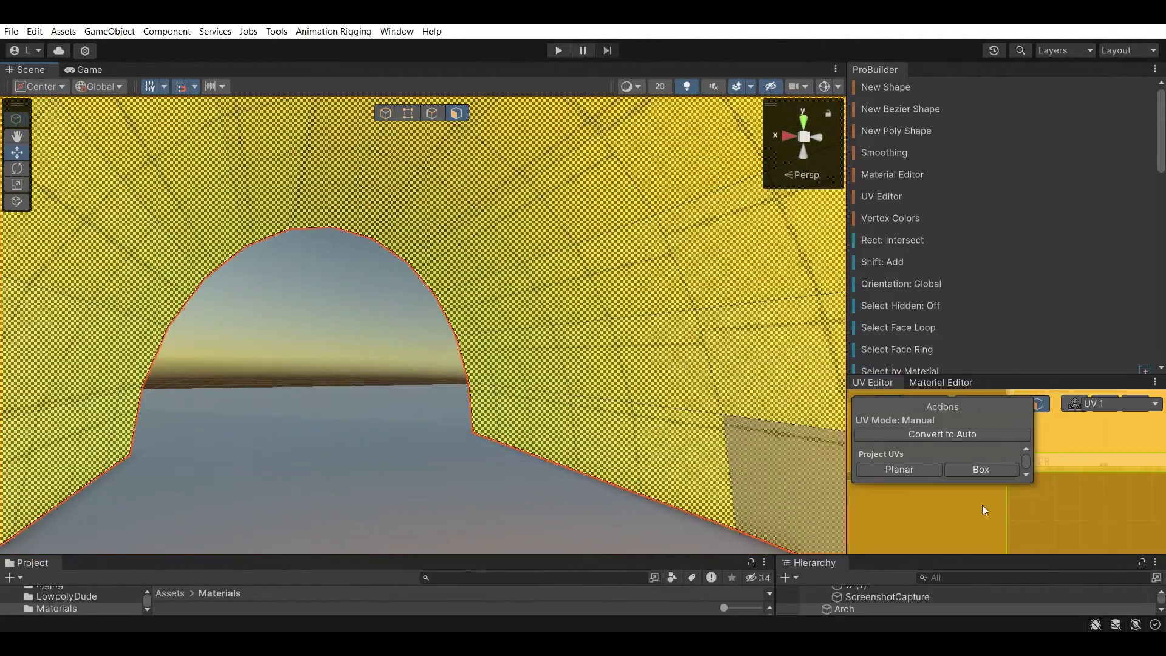
{"action": "right_click_drag", "start_coordinate": [339, 369], "coordinate": [461, 356]}
Step: Enlarge the asset browser and apply the White material to the whole tunnel in object selection mode
{"action": "left_click_drag", "start_coordinate": [569, 555], "coordinate": [261, 472]}
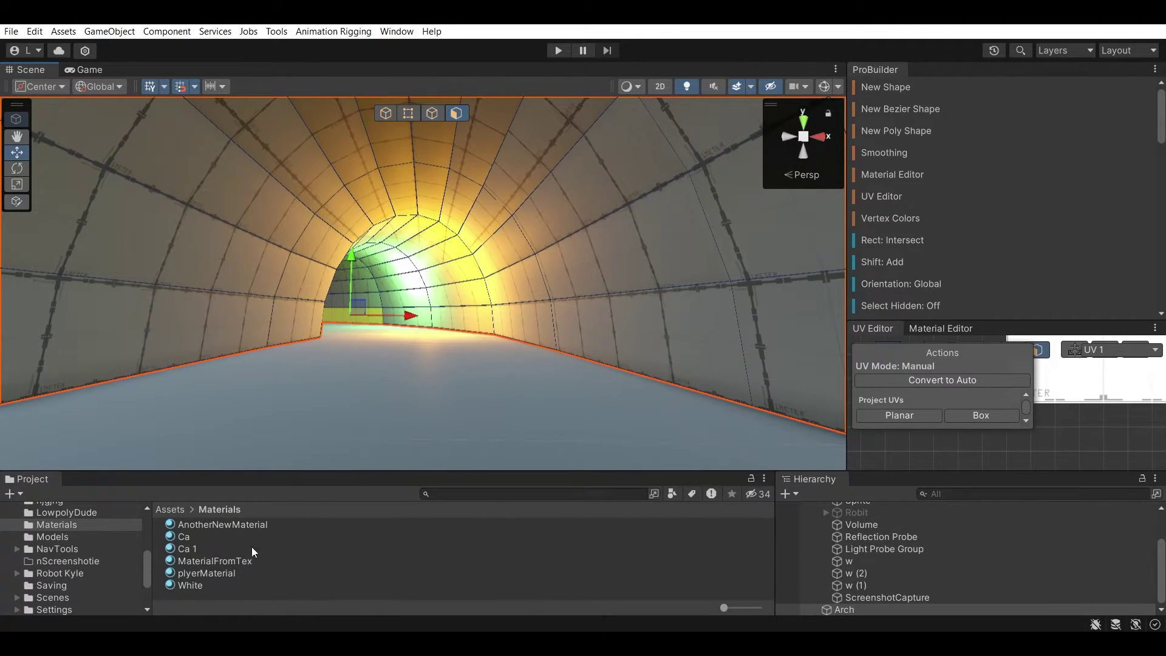
{"action": "left_click", "coordinate": [204, 585]}
{"action": "left_click_drag", "start_coordinate": [203, 584], "coordinate": [520, 309]}
{"action": "left_click", "coordinate": [389, 113]}
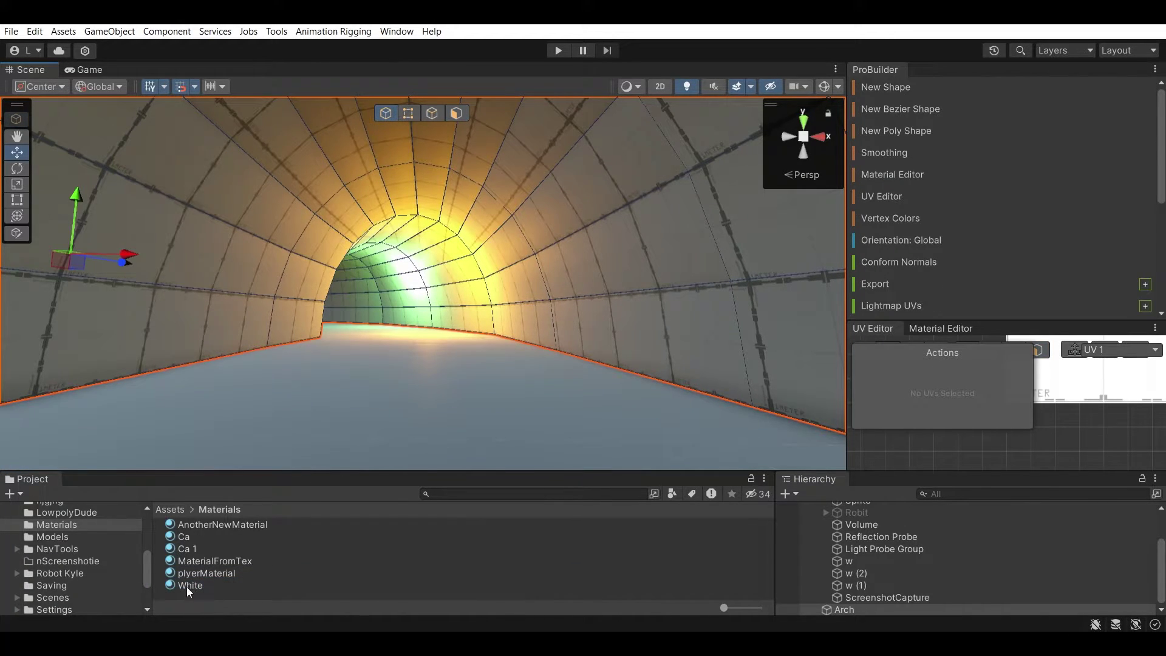
{"action": "left_click_drag", "start_coordinate": [188, 587], "coordinate": [545, 240]}
{"action": "left_click", "coordinate": [438, 381]}
{"action": "scroll", "coordinate": [491, 376], "scroll_direction": "down", "scroll_amount": 2}
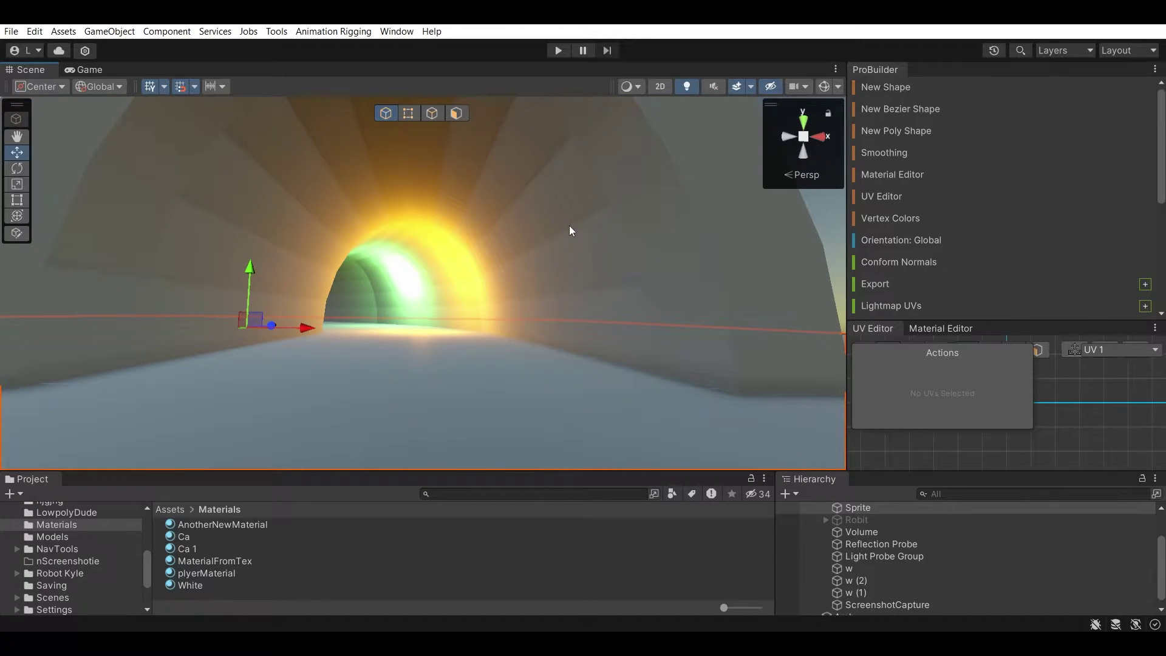
Step: Switch to face selection and select the inner faces on one side of the tunnel's entrance section
{"action": "right_click_drag", "start_coordinate": [569, 231], "coordinate": [590, 280]}
{"action": "right_click_drag", "start_coordinate": [533, 220], "coordinate": [516, 176]}
{"action": "left_click", "coordinate": [457, 113]}
{"action": "right_click_drag", "start_coordinate": [574, 233], "coordinate": [546, 255]}
{"action": "key", "text": "s"}
{"action": "left_click", "coordinate": [612, 374]}
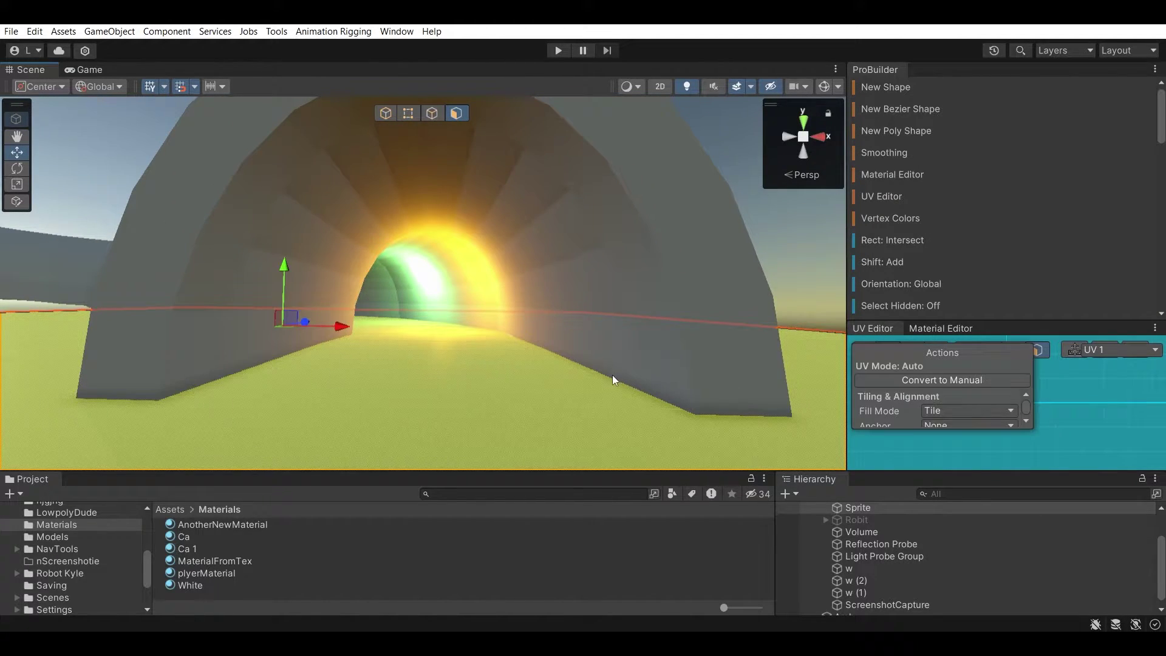
{"action": "left_click", "coordinate": [548, 219]}
{"action": "left_click_drag", "start_coordinate": [461, 154], "coordinate": [293, 317], "text": "shift"}
{"action": "left_click", "coordinate": [213, 290], "text": "shift"}
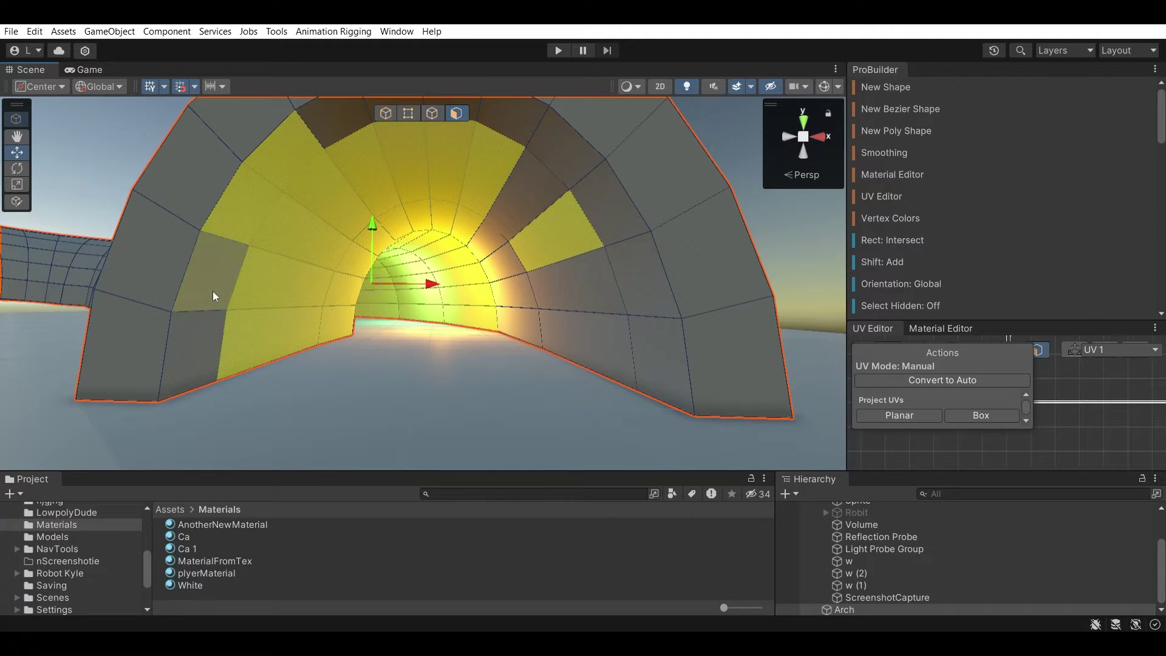
{"action": "left_click", "coordinate": [197, 346], "text": "shift"}
{"action": "left_click", "coordinate": [335, 126], "text": "shift"}
Step: Extend the face selection across the entrance arch's crown and down its opposite inner wall
{"action": "right_click_drag", "start_coordinate": [337, 129], "coordinate": [388, 88]}
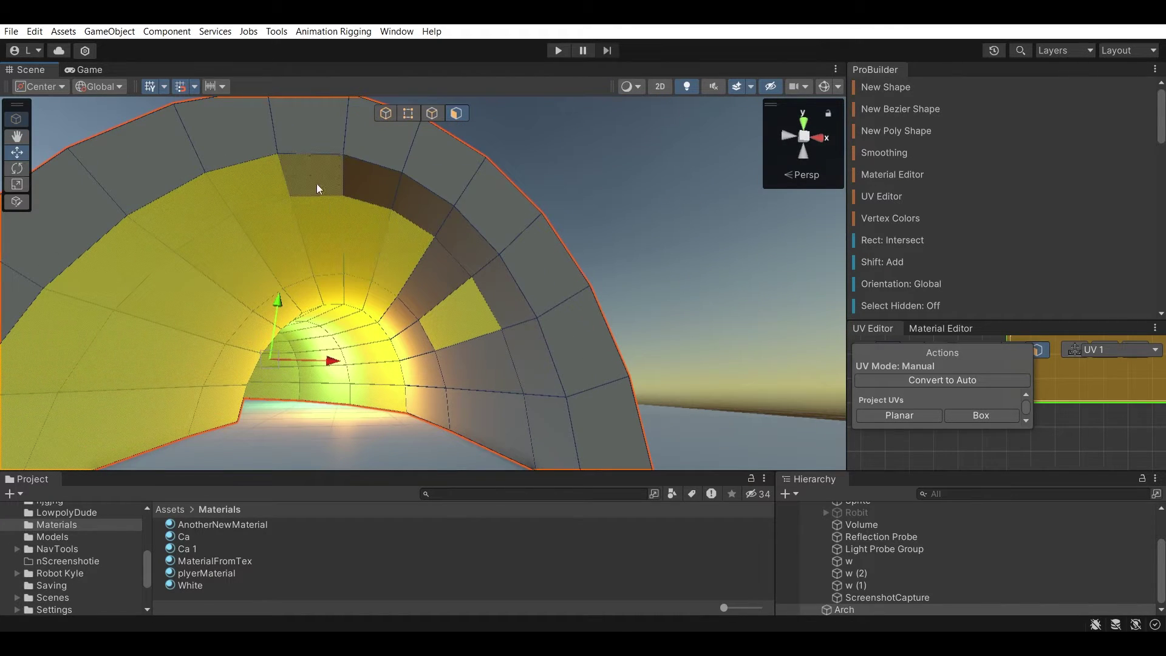
{"action": "left_click", "coordinate": [420, 214], "text": "shift"}
{"action": "left_click", "coordinate": [464, 243], "text": "shift"}
{"action": "left_click", "coordinate": [503, 291], "text": "shift"}
{"action": "left_click", "coordinate": [523, 358], "text": "shift"}
{"action": "left_click", "coordinate": [476, 370], "text": "shift"}
{"action": "left_click", "coordinate": [501, 431], "text": "shift"}
{"action": "left_click", "coordinate": [543, 434], "text": "shift"}
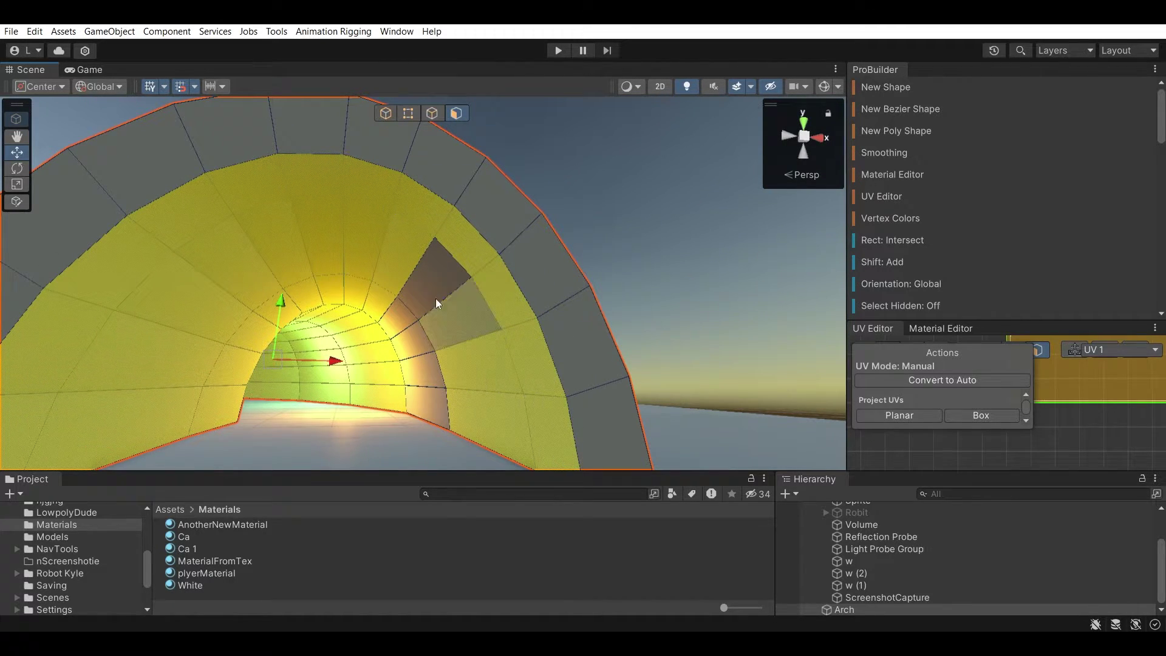
{"action": "left_click", "coordinate": [436, 302], "text": "shift"}
{"action": "left_click", "coordinate": [410, 343], "text": "shift"}
{"action": "left_click", "coordinate": [422, 369], "text": "shift"}
{"action": "left_click", "coordinate": [429, 401], "text": "shift"}
Step: Add the inner wall and ceiling faces of the deeper tunnel segments to the selection
{"action": "key", "text": "w"}
{"action": "right_click_drag", "start_coordinate": [472, 385], "coordinate": [364, 370]}
{"action": "left_click", "coordinate": [305, 355]}
{"action": "key", "text": "ctrl+z"}
{"action": "left_click", "coordinate": [475, 266], "text": "shift"}
{"action": "left_click", "coordinate": [398, 222], "text": "shift"}
{"action": "left_click", "coordinate": [375, 270], "text": "shift"}
{"action": "right_click_drag", "start_coordinate": [368, 292], "coordinate": [411, 248]}
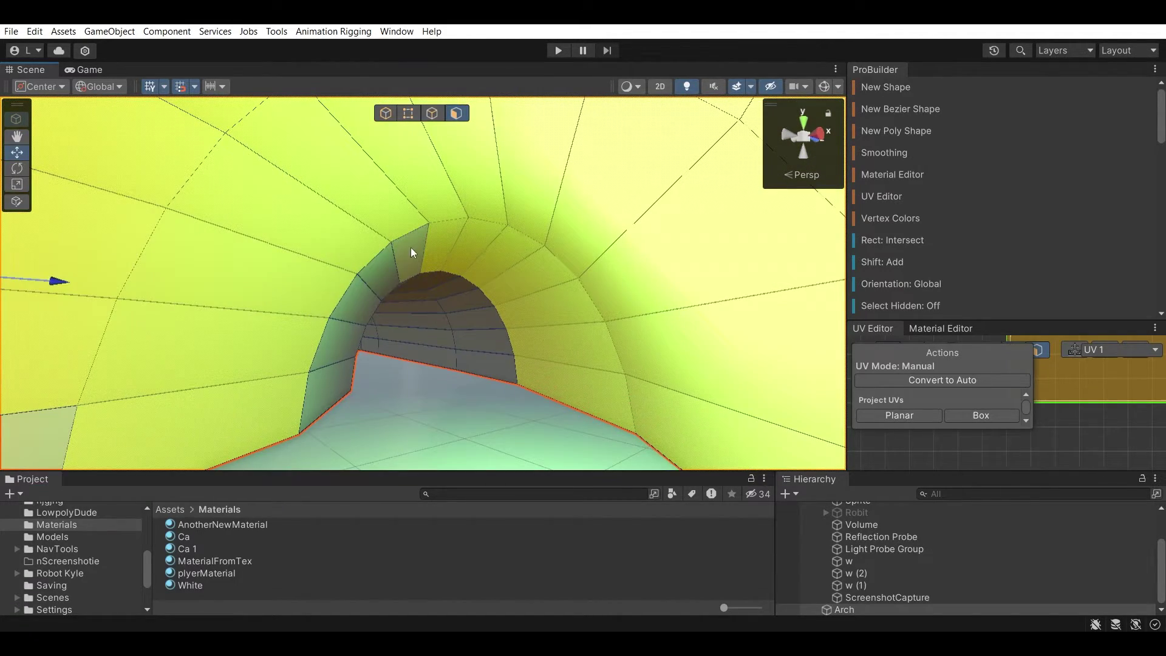
{"action": "left_click", "coordinate": [410, 248], "text": "shift"}
{"action": "left_click", "coordinate": [383, 272], "text": "shift"}
{"action": "left_click", "coordinate": [363, 302], "text": "shift"}
{"action": "left_click", "coordinate": [343, 342], "text": "shift"}
{"action": "left_click", "coordinate": [336, 370], "text": "shift"}
Step: Add the missed inner wall faces to the selection and merge all the selected faces
{"action": "right_click_drag", "start_coordinate": [337, 374], "coordinate": [268, 397]}
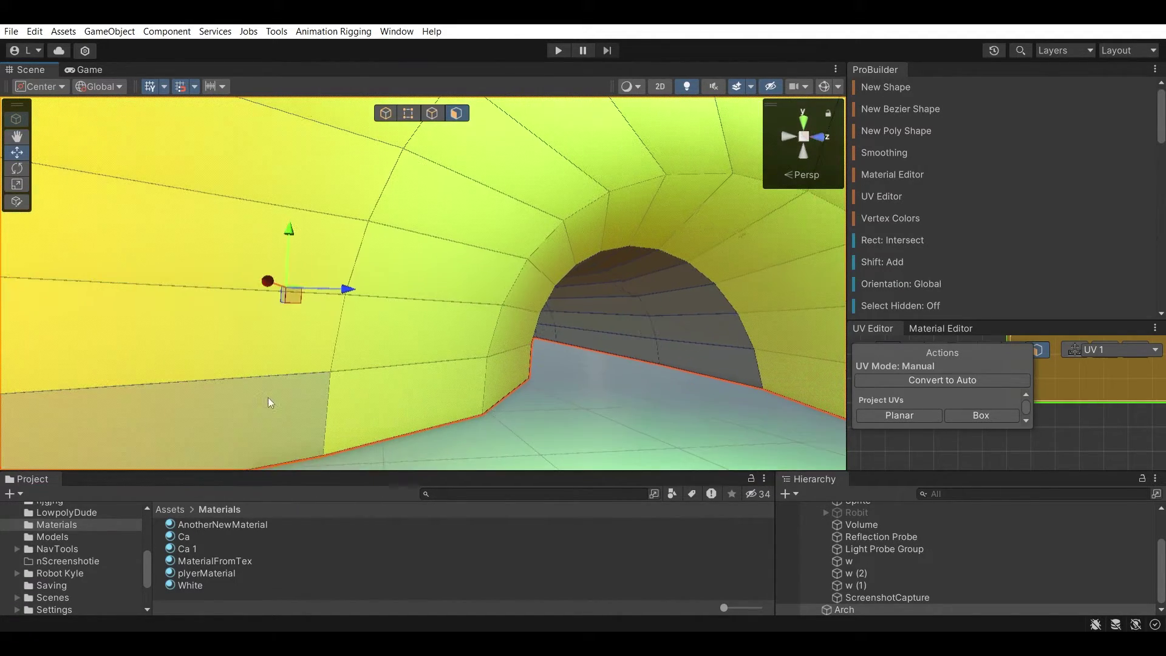
{"action": "left_click", "coordinate": [315, 400], "text": "shift"}
{"action": "right_click_drag", "start_coordinate": [576, 364], "coordinate": [266, 346]}
{"action": "left_click", "coordinate": [266, 346], "text": "shift"}
{"action": "right_click_drag", "start_coordinate": [601, 328], "coordinate": [624, 259]}
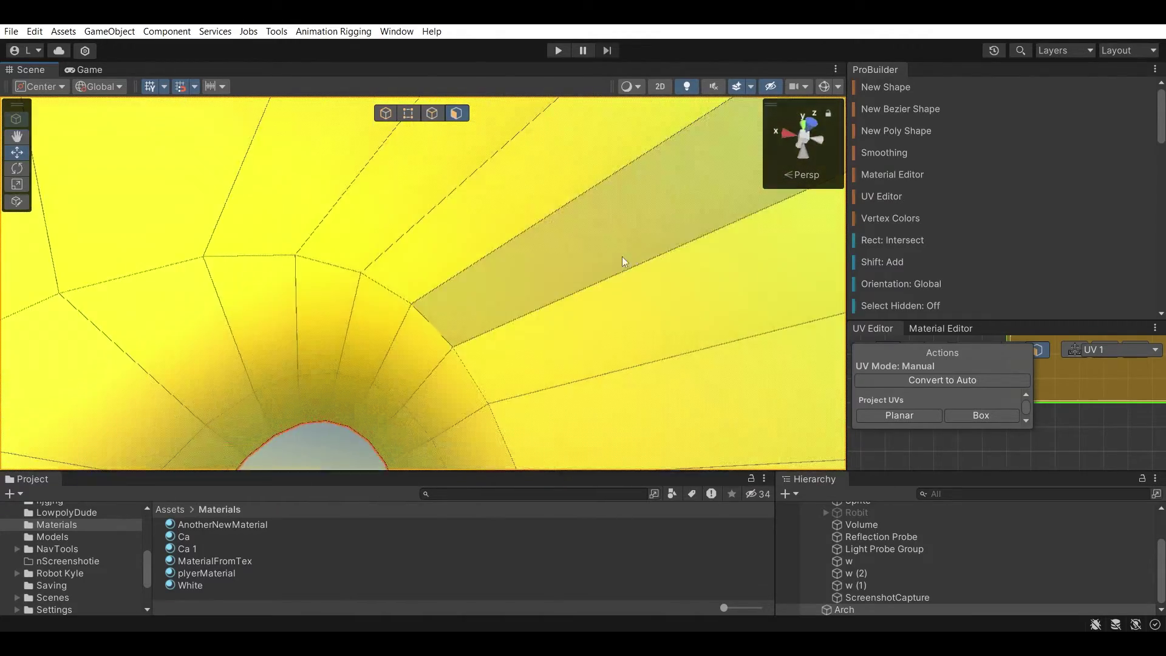
{"action": "left_click", "coordinate": [624, 260], "text": "shift"}
{"action": "left_click", "coordinate": [564, 218], "text": "shift"}
{"action": "right_click_drag", "start_coordinate": [376, 285], "coordinate": [759, 285]}
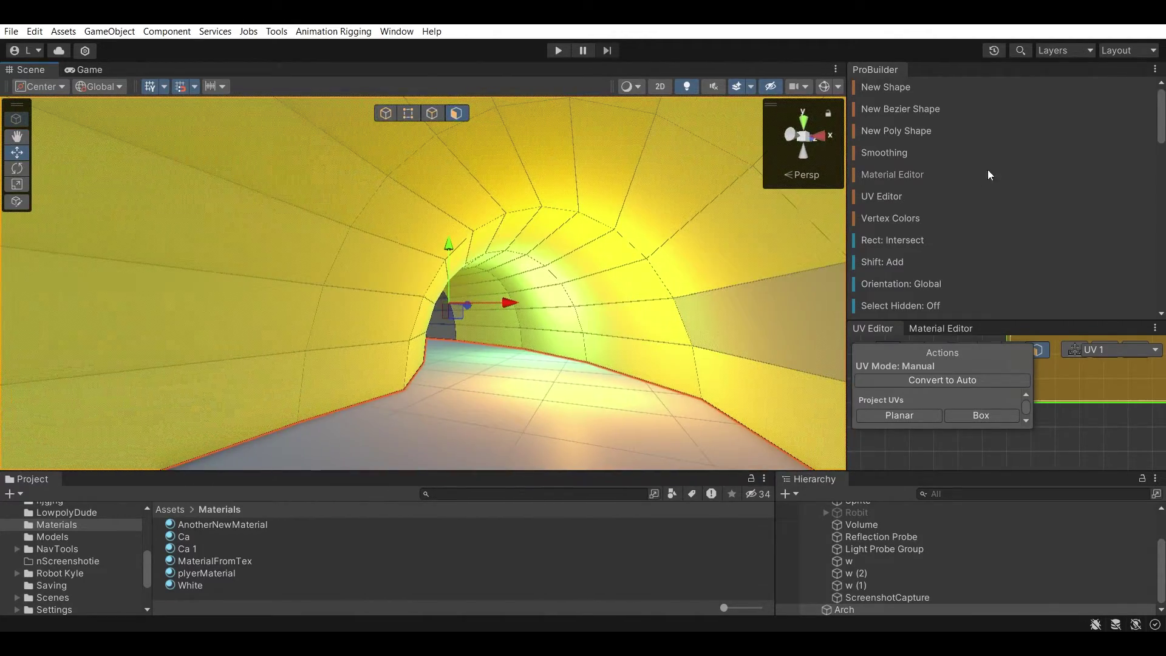
{"action": "scroll", "coordinate": [986, 152], "scroll_direction": "down", "scroll_amount": 5}
{"action": "scroll", "coordinate": [950, 163], "scroll_direction": "down", "scroll_amount": 8}
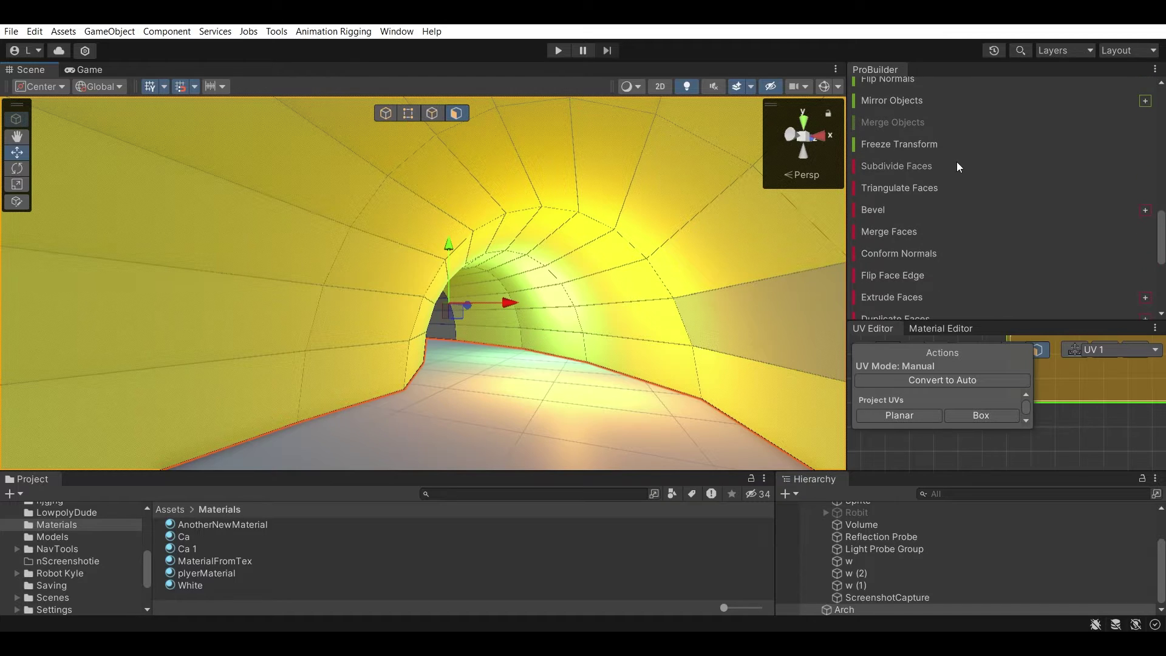
{"action": "left_click", "coordinate": [576, 386]}
Step: Select the inner wall and ceiling faces of the remaining unmerged tunnel section and merge them
{"action": "right_click_drag", "start_coordinate": [576, 386], "coordinate": [633, 306]}
{"action": "key", "text": "s"}
{"action": "left_click", "coordinate": [691, 318]}
{"action": "key", "text": "w"}
{"action": "right_click_drag", "start_coordinate": [467, 303], "coordinate": [571, 319]}
{"action": "left_click", "coordinate": [360, 305]}
{"action": "left_click", "coordinate": [580, 320]}
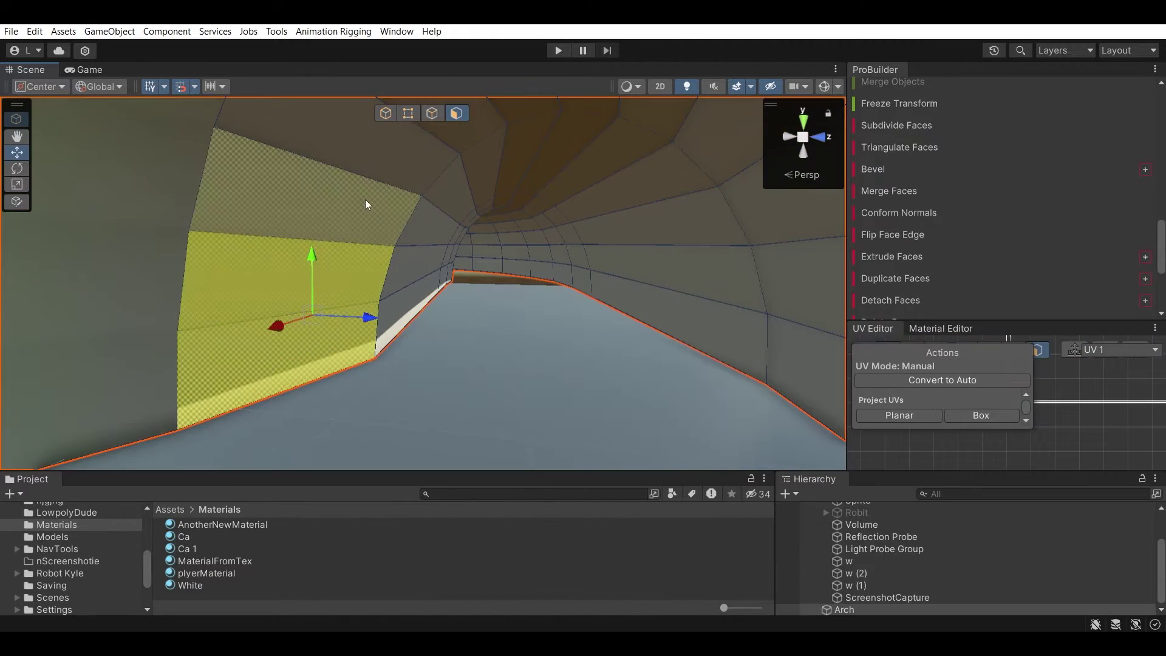
{"action": "right_click_drag", "start_coordinate": [366, 200], "coordinate": [480, 243]}
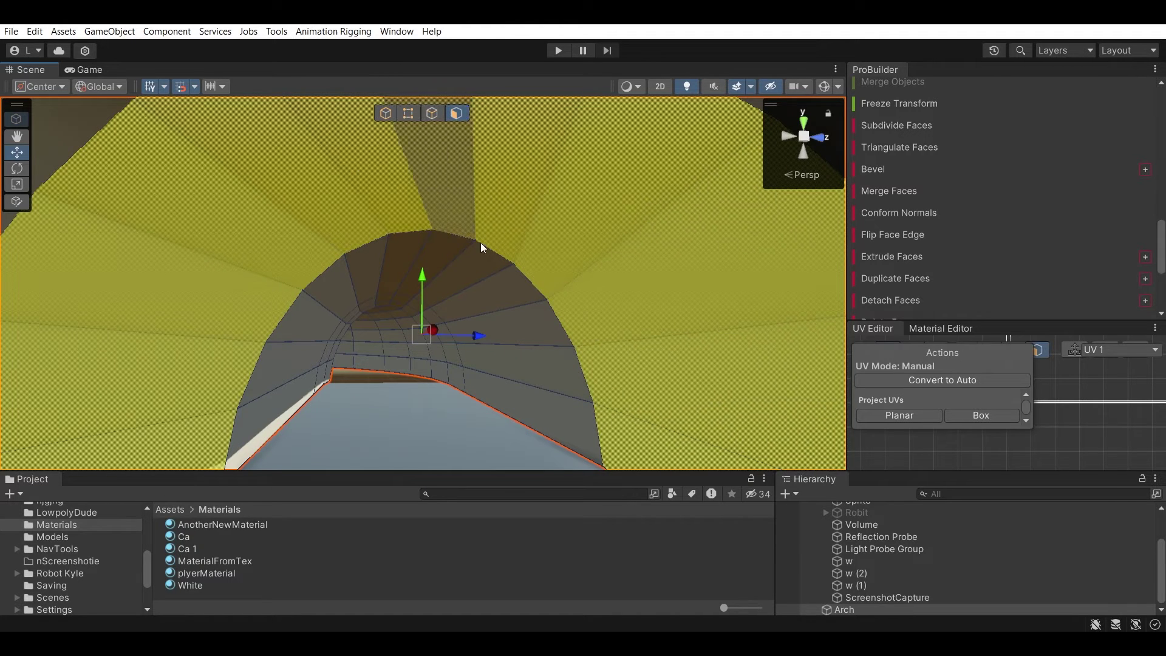
{"action": "left_click", "coordinate": [899, 198]}
Step: Examine the merged interior sections and the available scene shading modes
{"action": "left_click", "coordinate": [505, 397]}
{"action": "right_click_drag", "start_coordinate": [505, 396], "coordinate": [626, 104]}
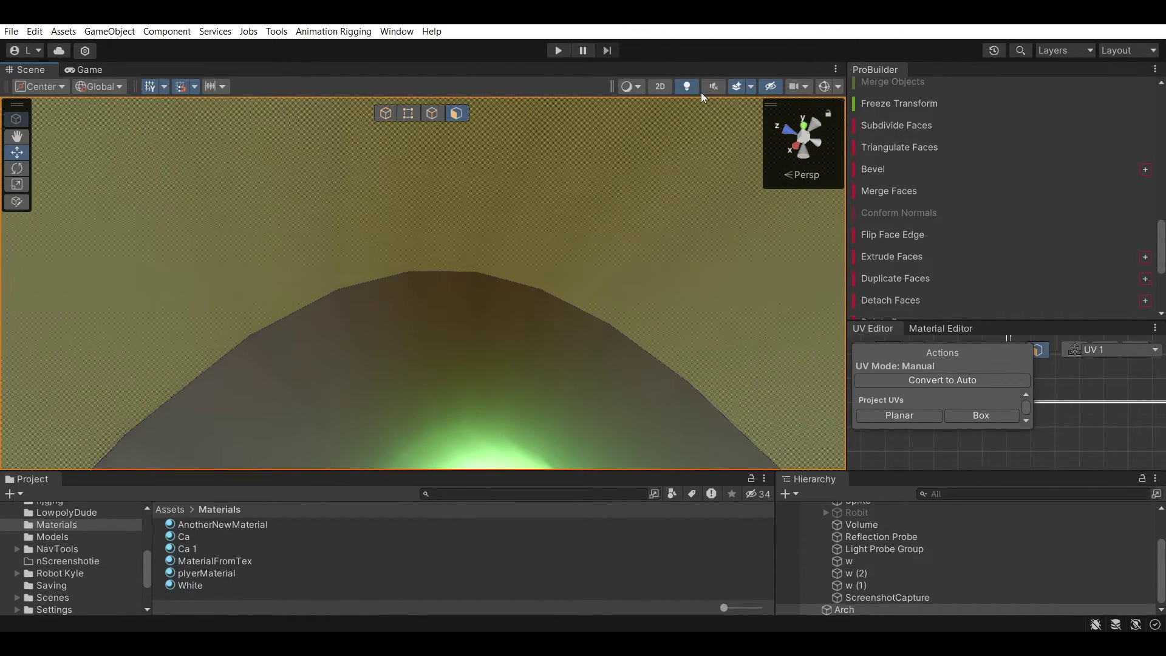
{"action": "left_click", "coordinate": [635, 86]}
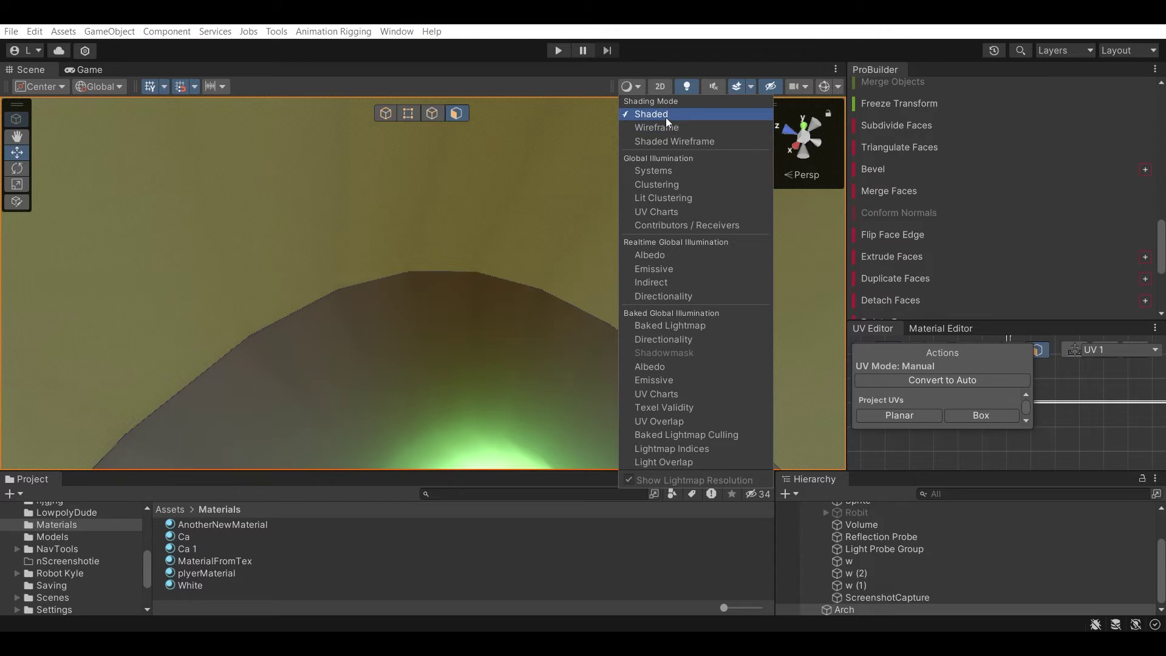
{"action": "left_click", "coordinate": [465, 366]}
{"action": "right_click_drag", "start_coordinate": [534, 410], "coordinate": [512, 411]}
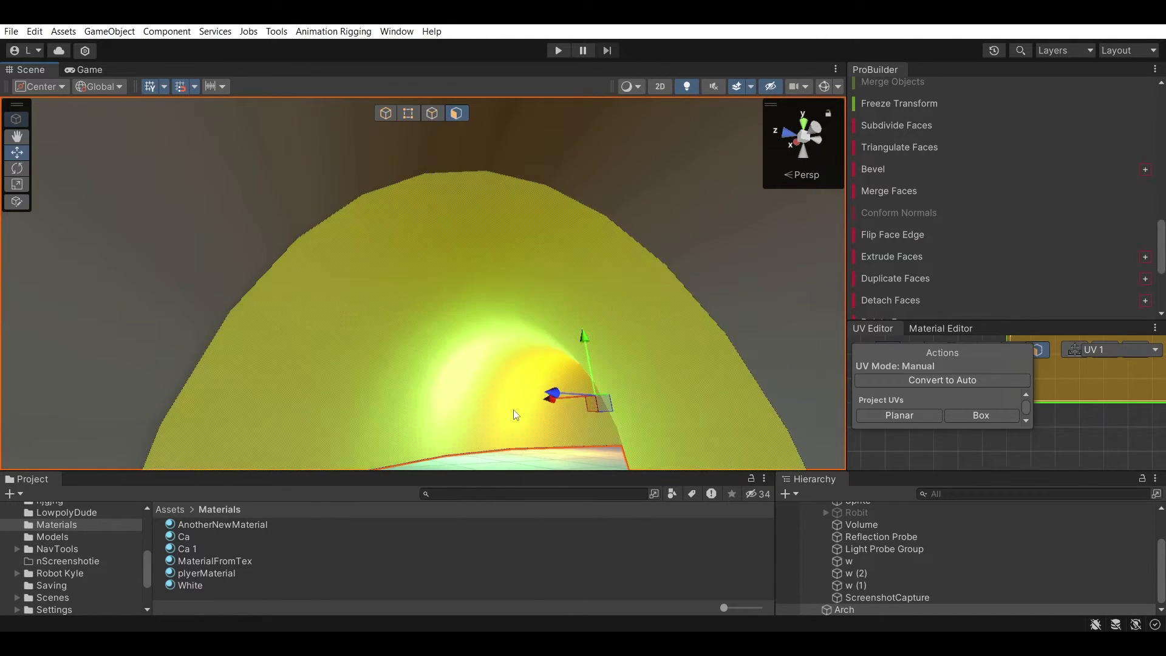
{"action": "left_click", "coordinate": [586, 450]}
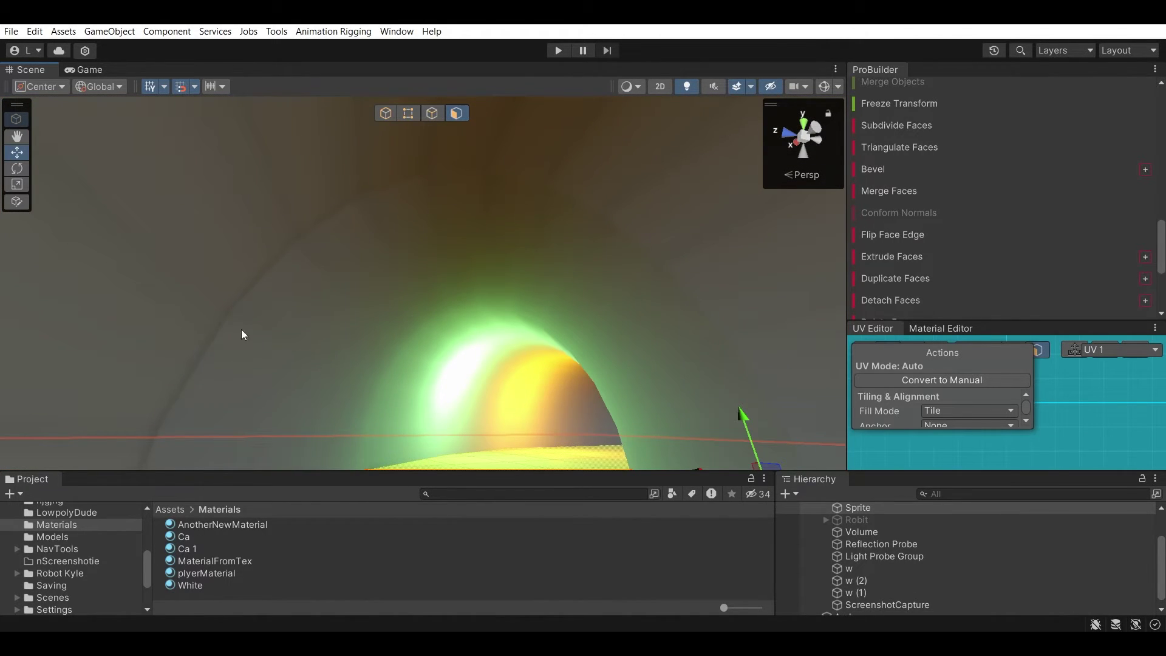
Step: Select both merged interior sections of the tunnel and merge them into a single face
{"action": "left_click", "coordinate": [447, 246]}
{"action": "left_click", "coordinate": [275, 202], "text": "shift"}
{"action": "right_click_drag", "start_coordinate": [276, 204], "coordinate": [322, 261]}
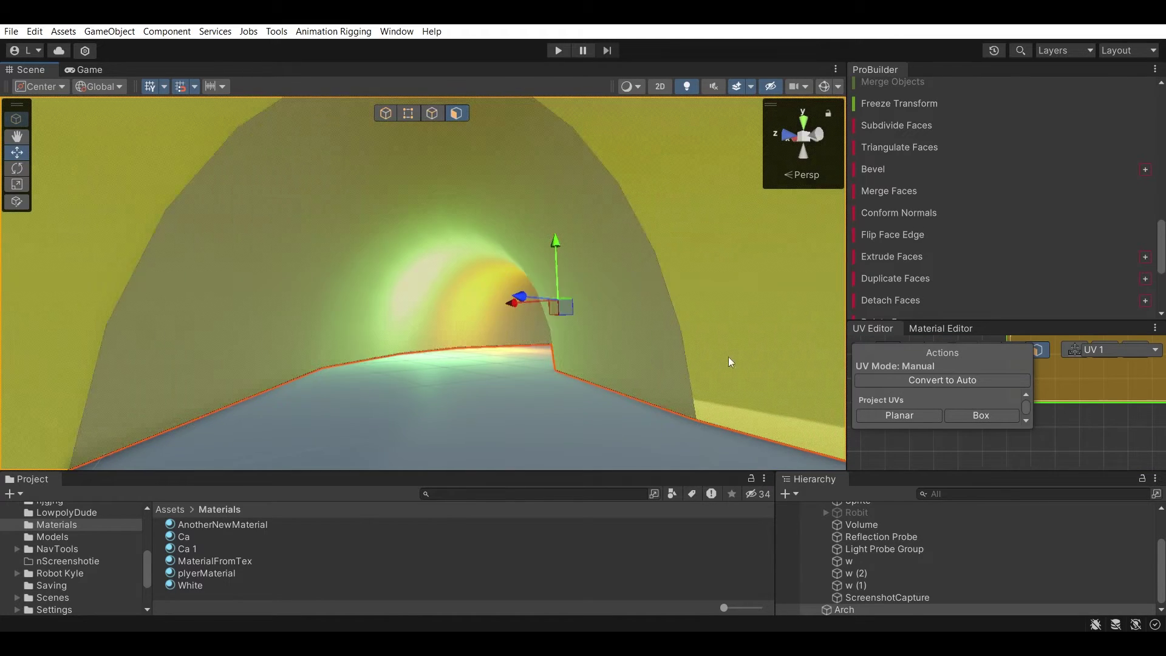
{"action": "left_click", "coordinate": [898, 198]}
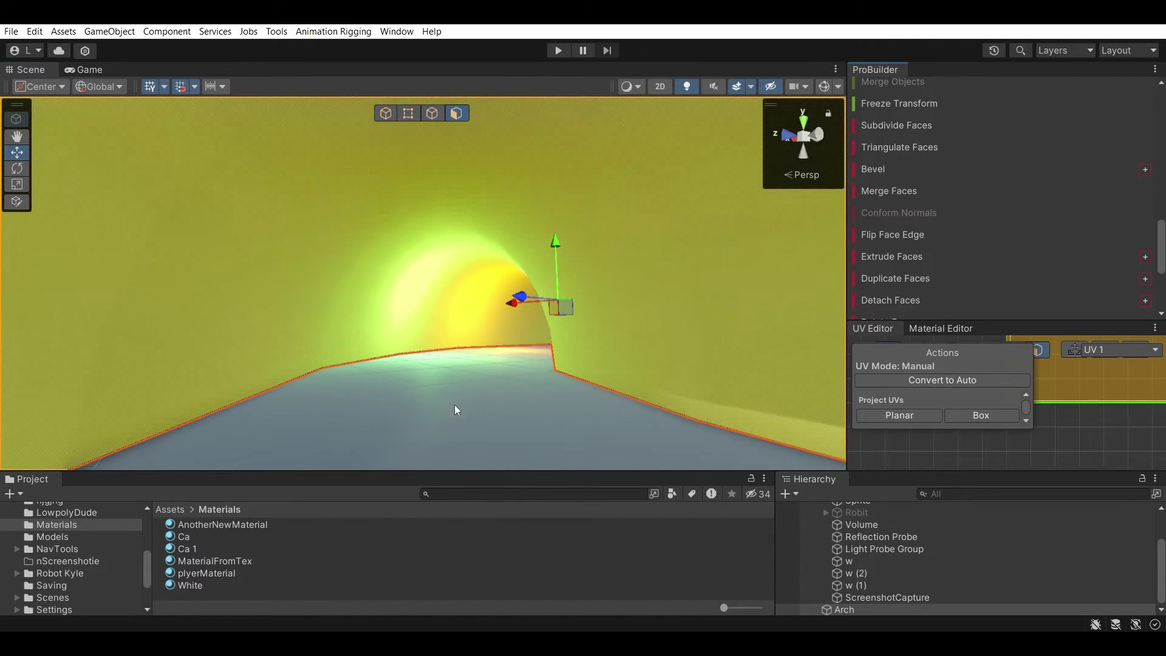
{"action": "left_click", "coordinate": [452, 409]}
Step: Turn on the scene gizmos and shift the green light sideways inside the tunnel
{"action": "right_click_drag", "start_coordinate": [371, 451], "coordinate": [728, 231]}
{"action": "left_click", "coordinate": [823, 87]}
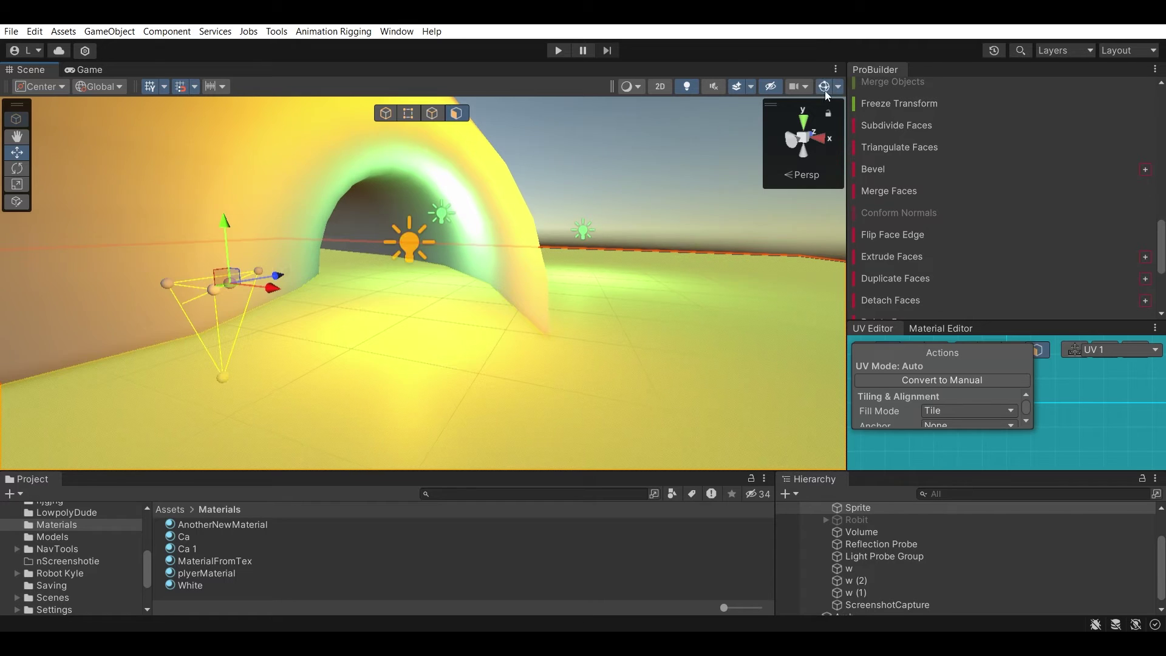
{"action": "scroll", "coordinate": [474, 247], "scroll_direction": "down", "scroll_amount": 3}
{"action": "left_click", "coordinate": [476, 243]}
{"action": "left_click", "coordinate": [463, 215]}
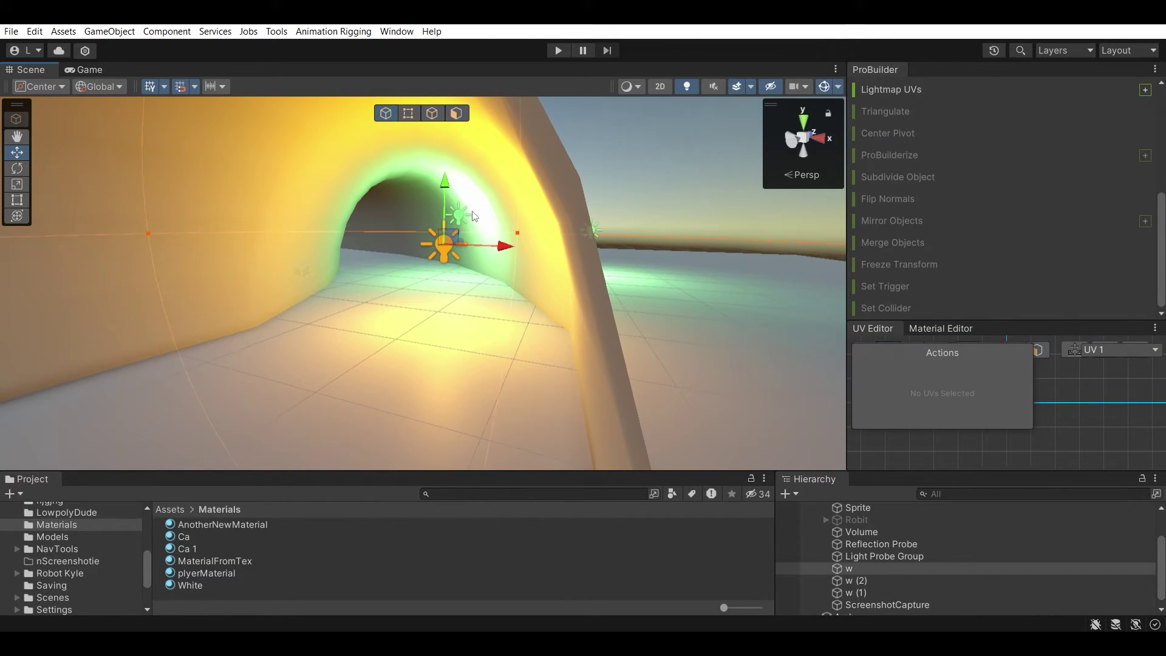
{"action": "left_click", "coordinate": [464, 215]}
{"action": "left_click_drag", "start_coordinate": [515, 217], "coordinate": [431, 233]}
Step: Duplicate the green light and place the copy by the tunnel's entrance wall
{"action": "right_click_drag", "start_coordinate": [431, 237], "coordinate": [704, 152]}
{"action": "key", "text": "ctrl+d"}
{"action": "left_click_drag", "start_coordinate": [361, 263], "coordinate": [133, 424]}
{"action": "right_click_drag", "start_coordinate": [133, 424], "coordinate": [586, 327]}
{"action": "scroll", "coordinate": [595, 326], "scroll_direction": "up", "scroll_amount": 1}
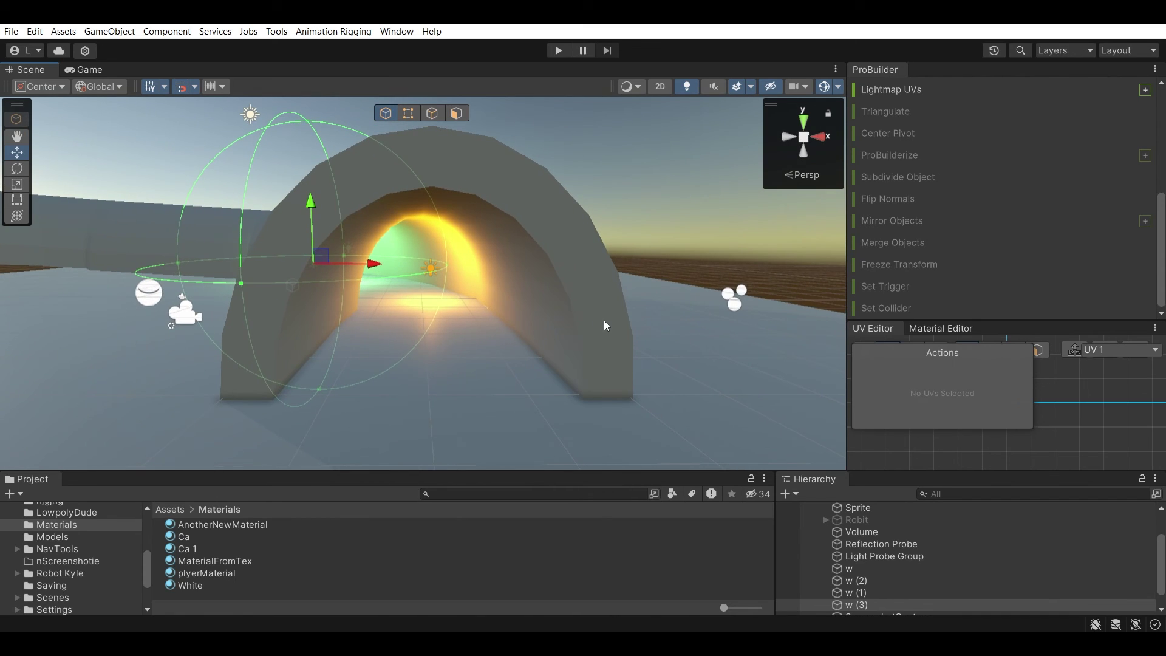
{"action": "left_click", "coordinate": [666, 265]}
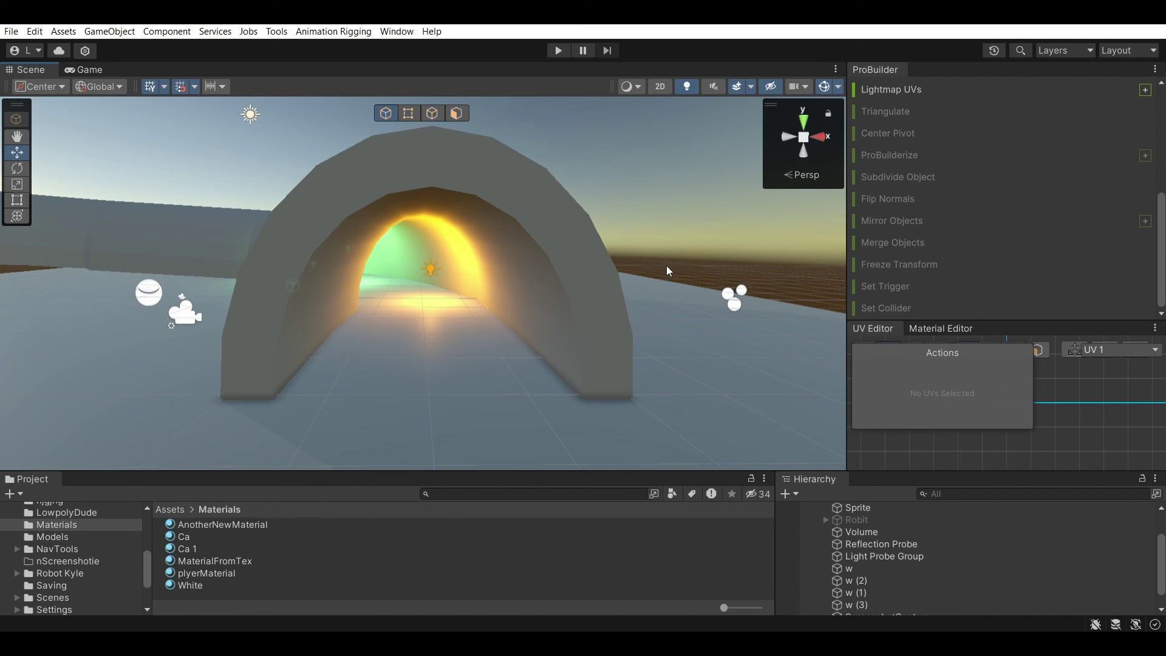